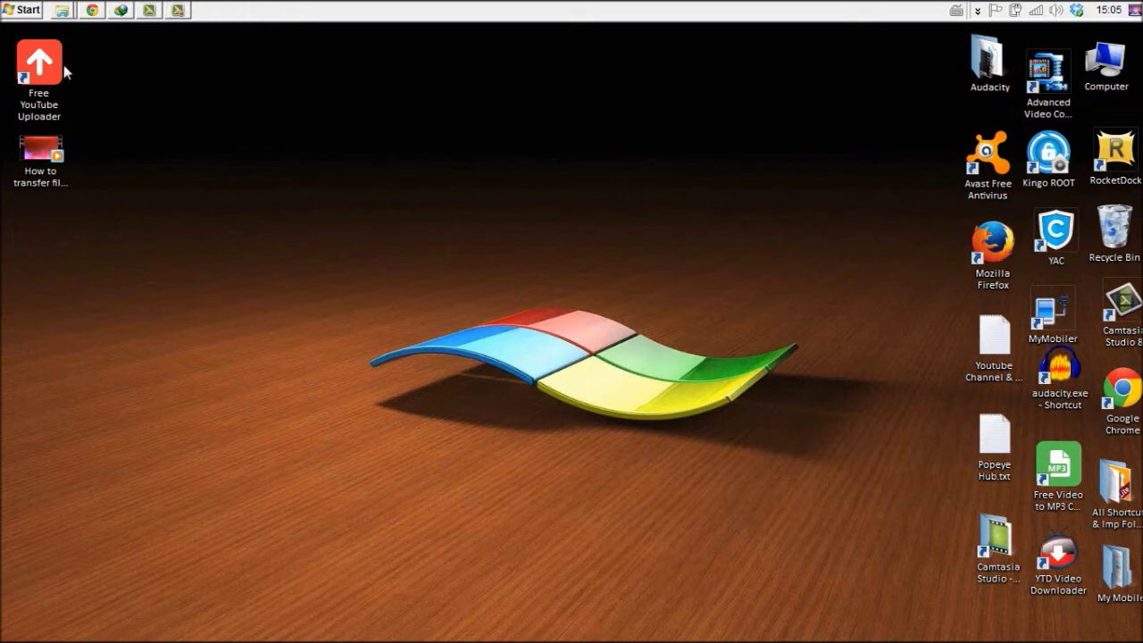
Restore Chrome from the taskbar and switch to the YouTube home page tab
left_click(92, 10)
left_click(243, 35)
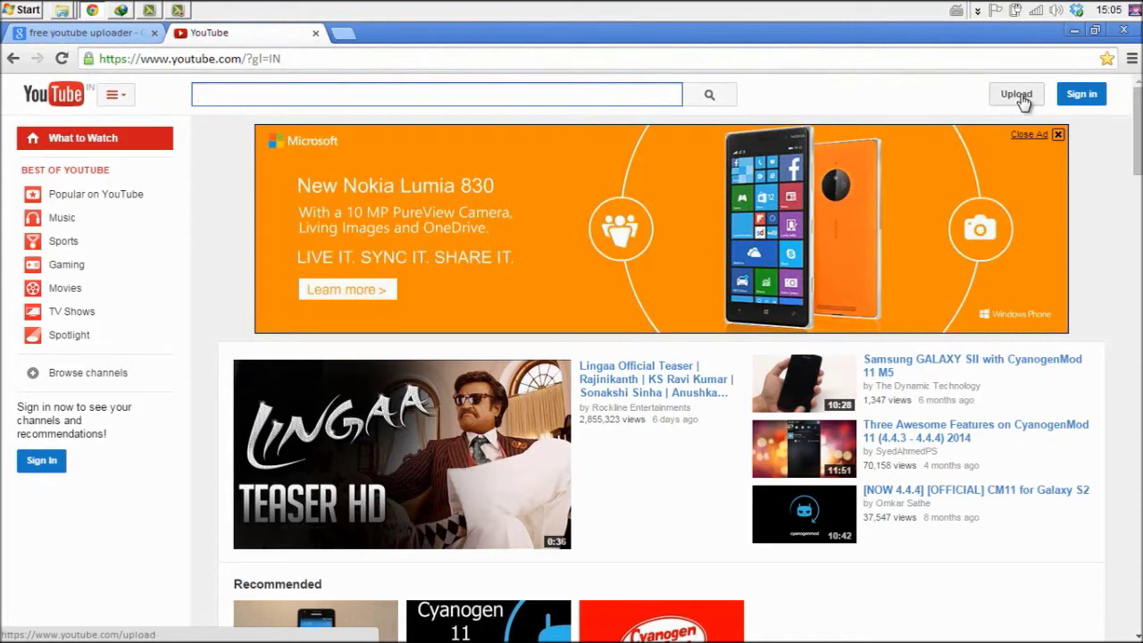
Search Google for 'free youtube uploader' from the Google tab
left_click(121, 38)
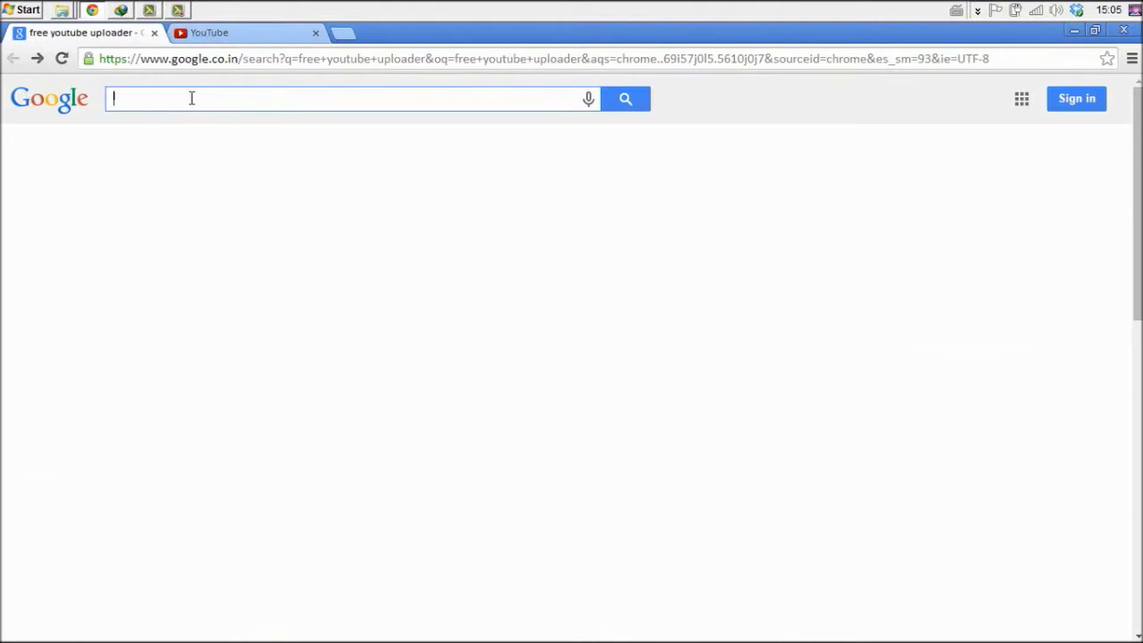
type("fr")
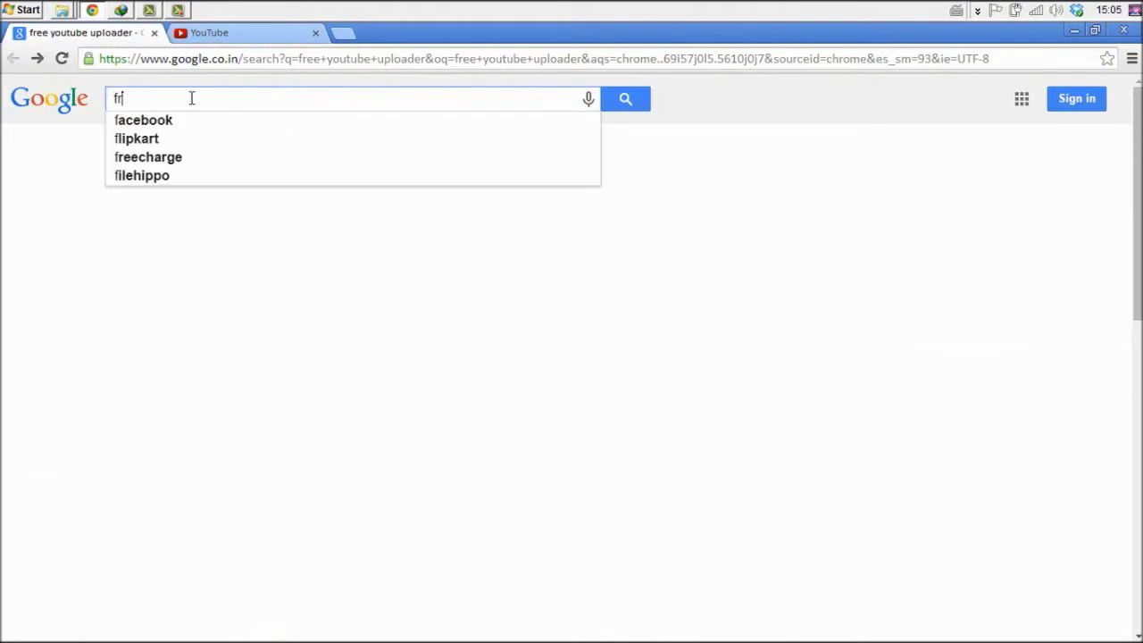
type("ee youtube")
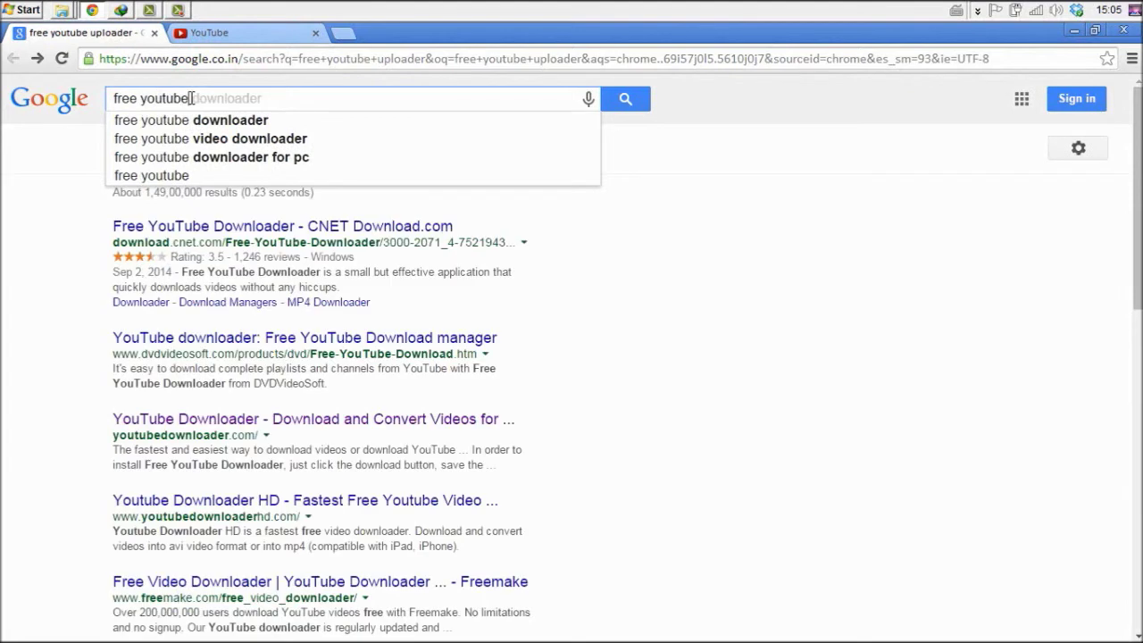
type(" up")
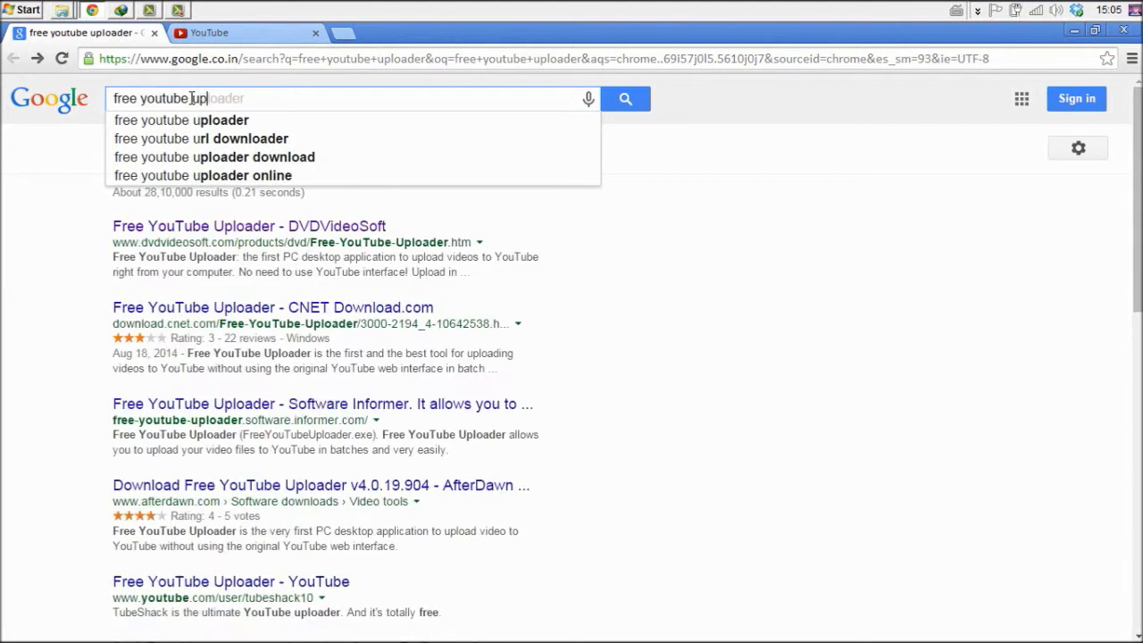
type("loader")
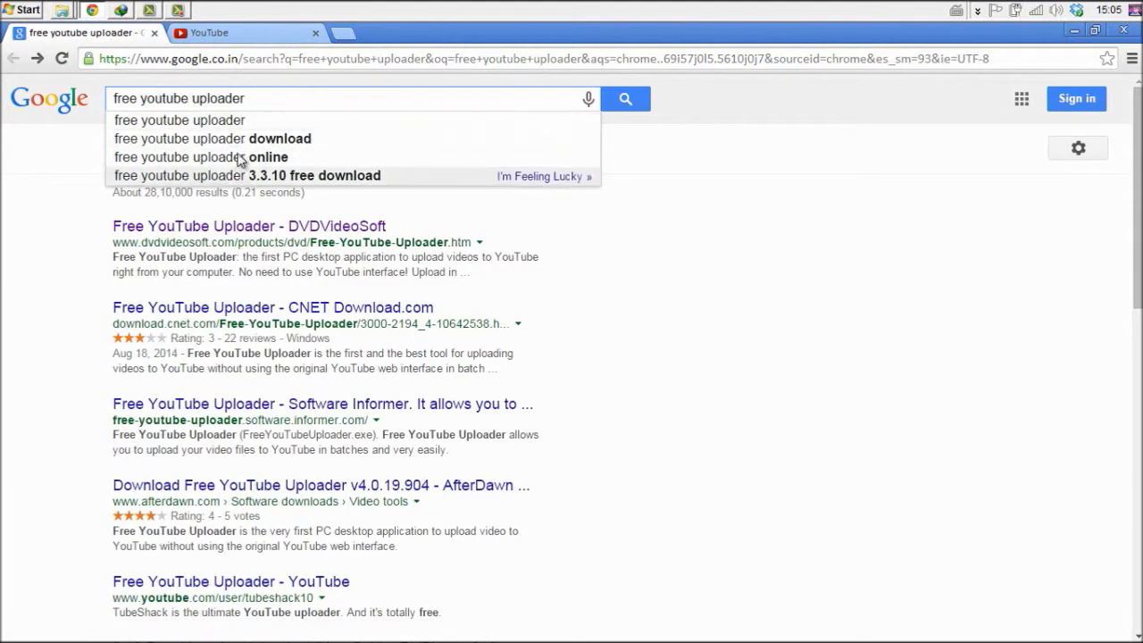
key("Return")
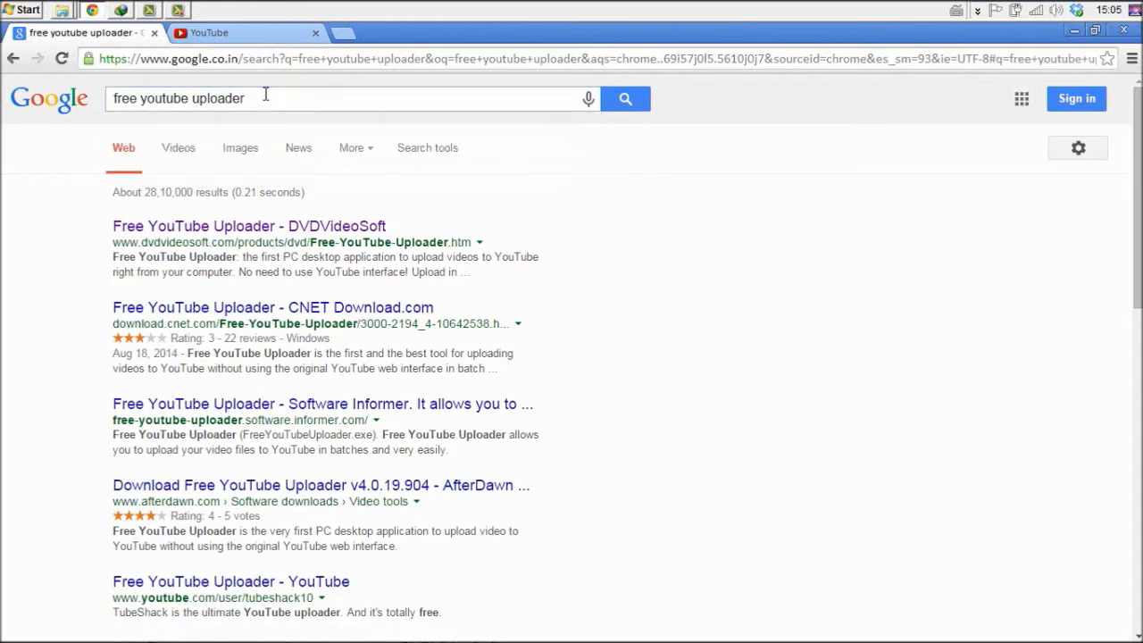
Start the DVDVideoSoft Free YouTube Uploader download, cancel it, dismiss the popup, and minimize Chrome
left_click(202, 229)
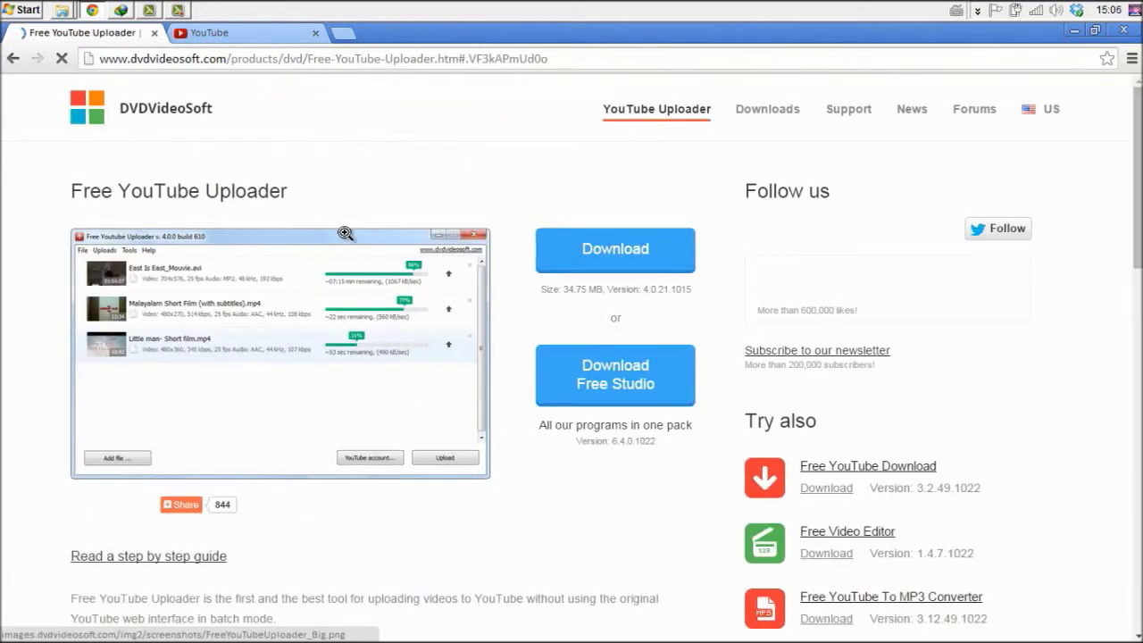
left_click(613, 259)
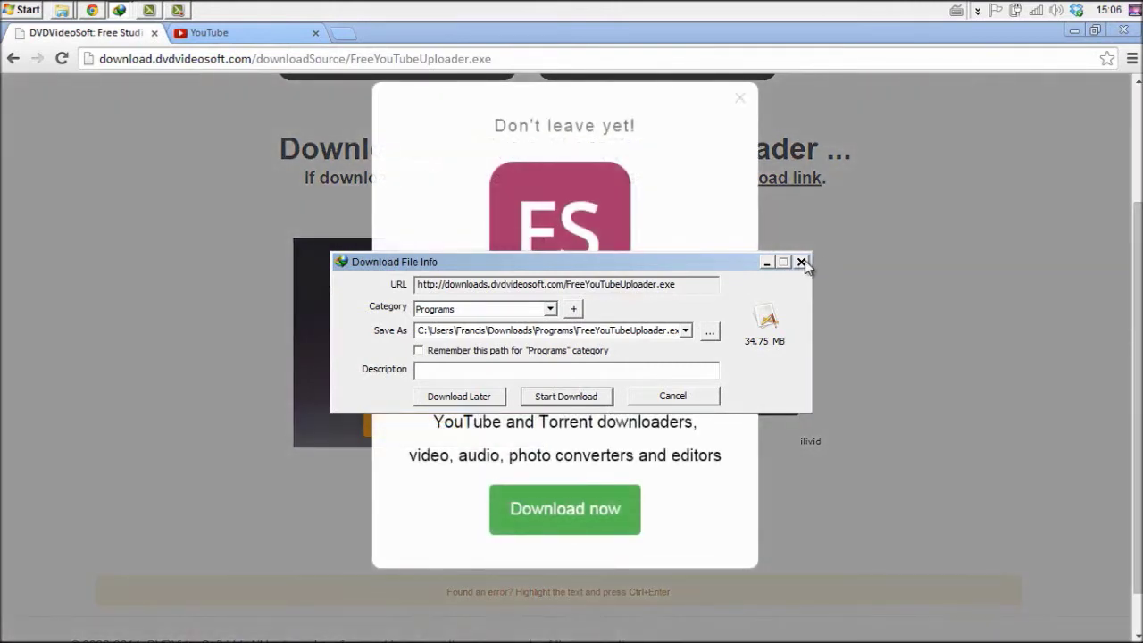
left_click(677, 397)
left_click(740, 99)
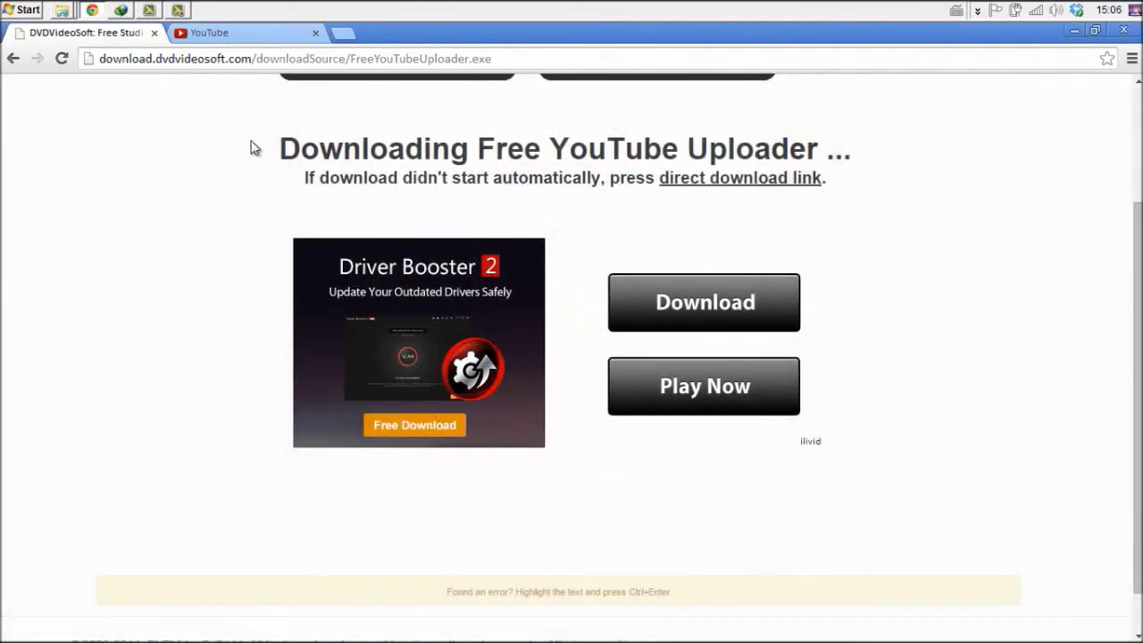
left_click(1135, 11)
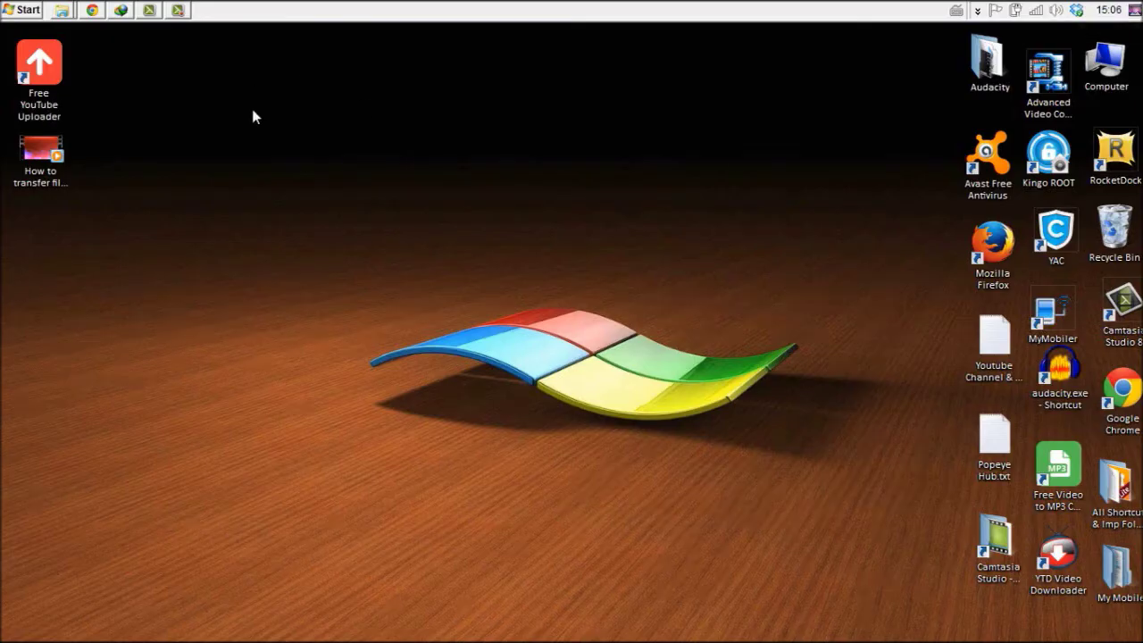
Launch Free YouTube Uploader from its desktop shortcut and move its window to the upper left
left_click(50, 57)
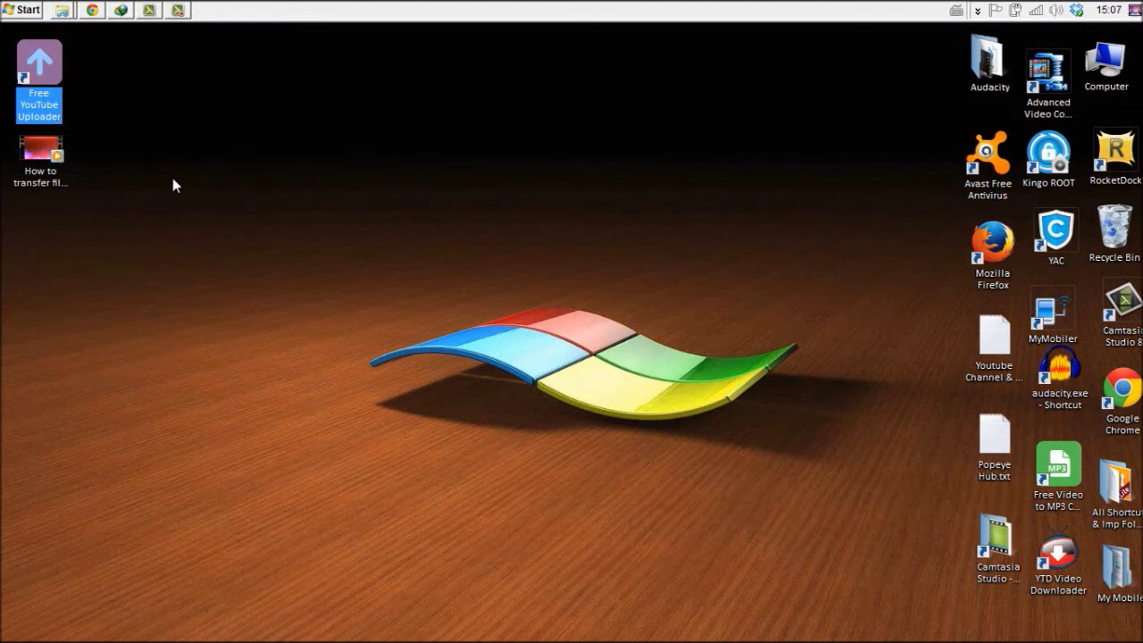
left_click(43, 161)
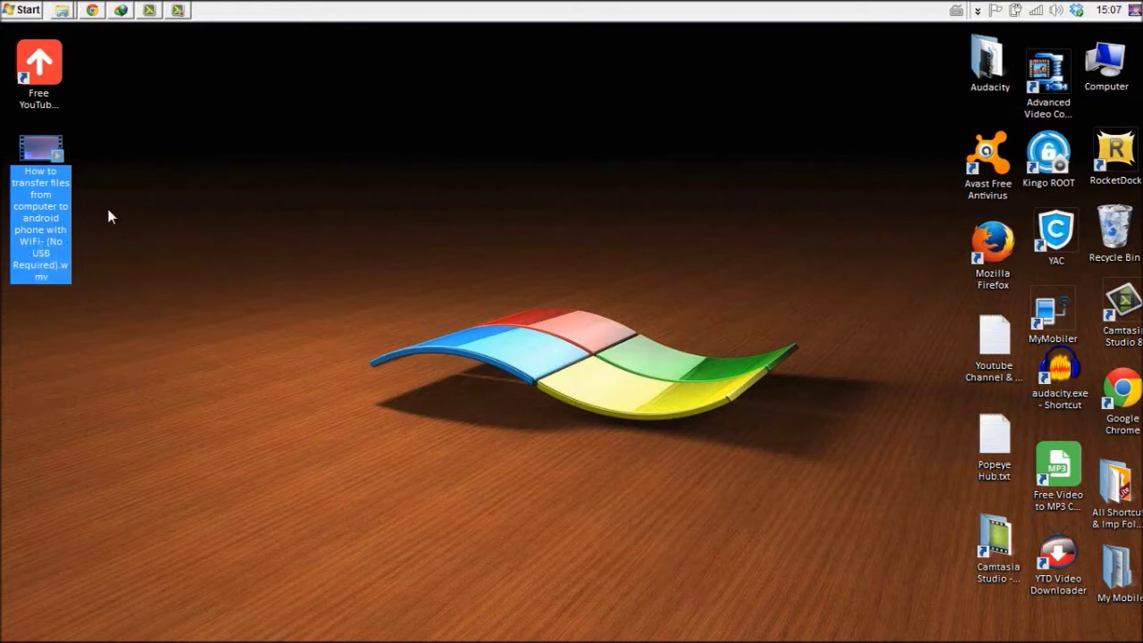
left_click(56, 65)
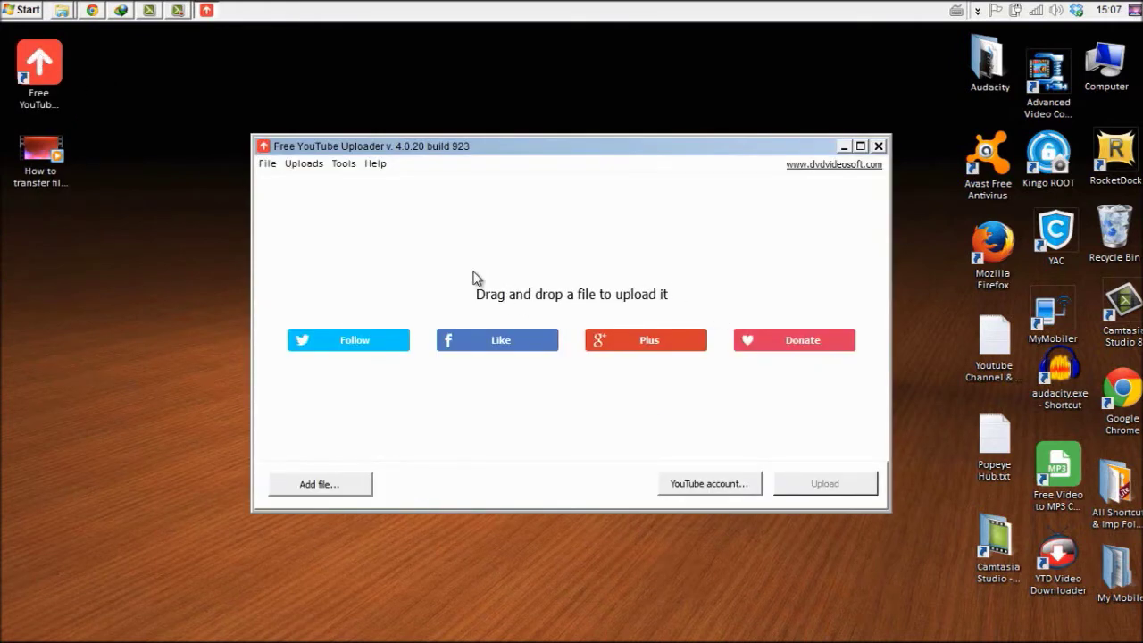
left_click_drag(532, 153, 471, 74)
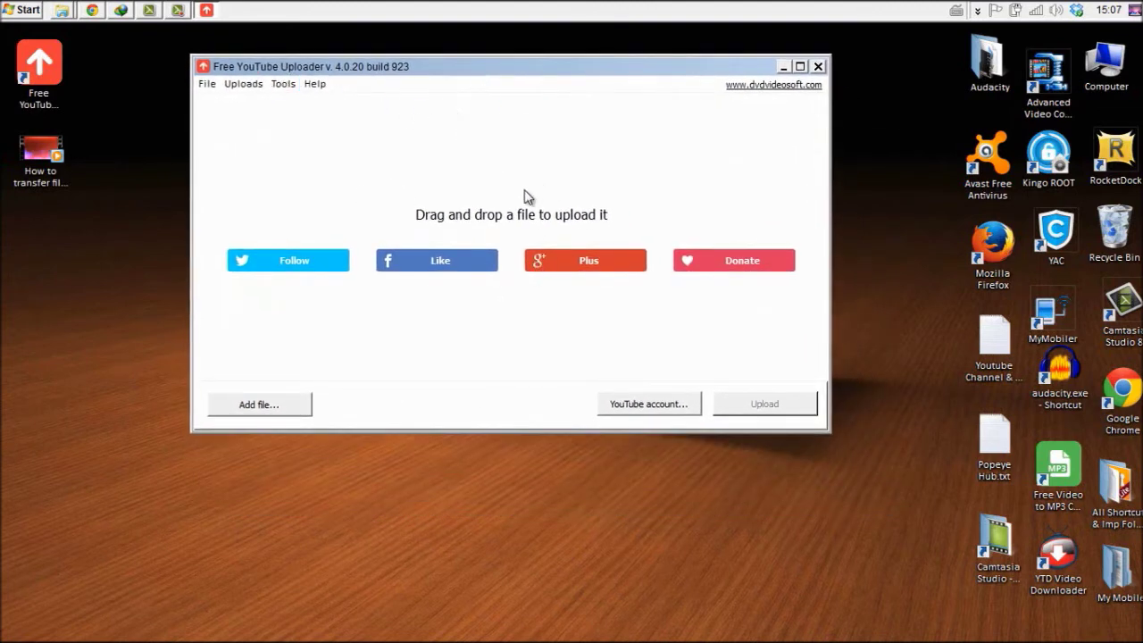
left_click(648, 406)
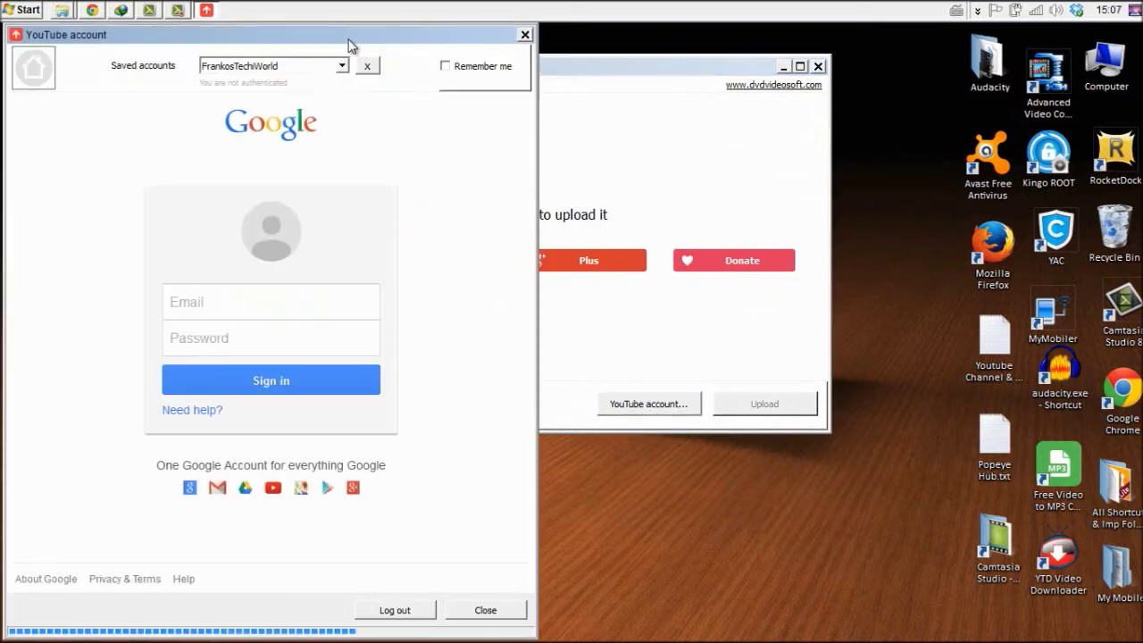
left_click_drag(350, 36, 481, 36)
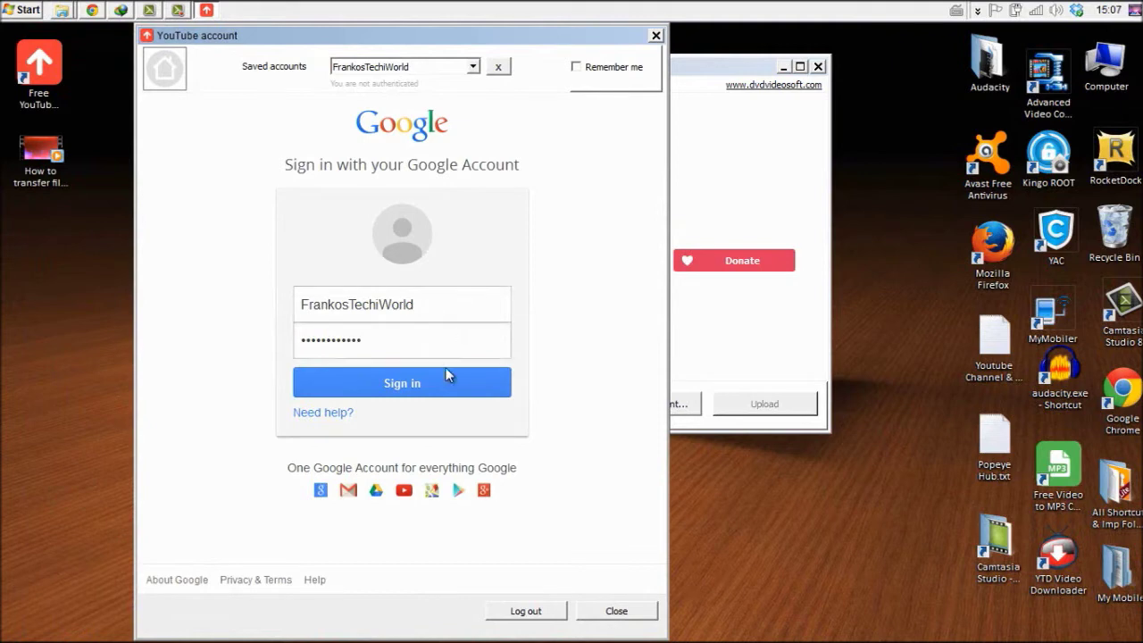
left_click(404, 393)
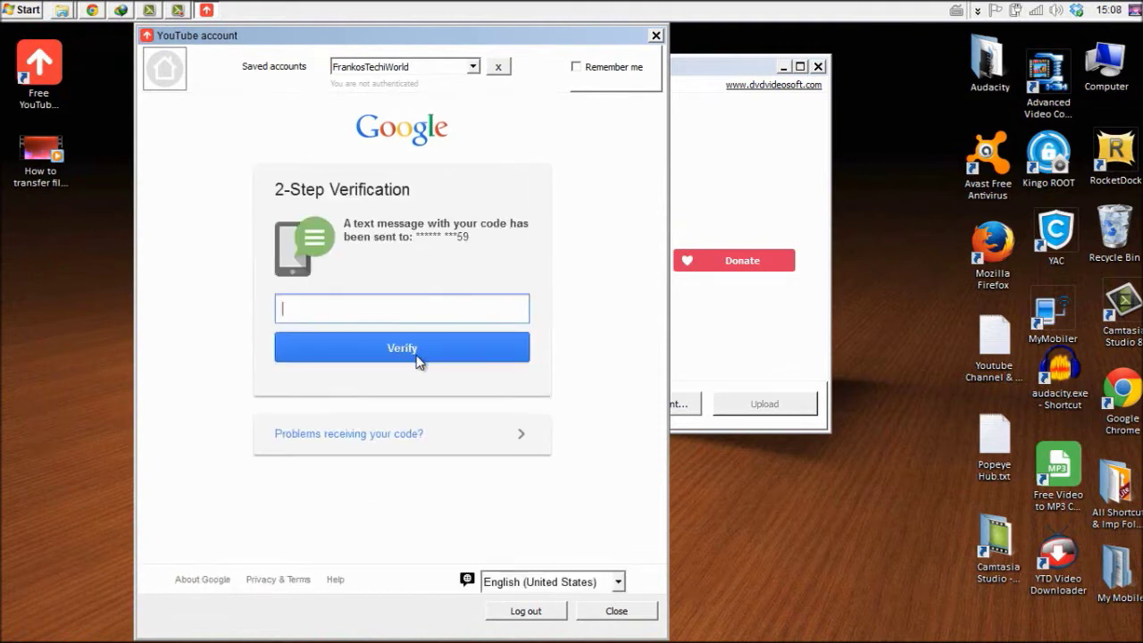
left_click(423, 355)
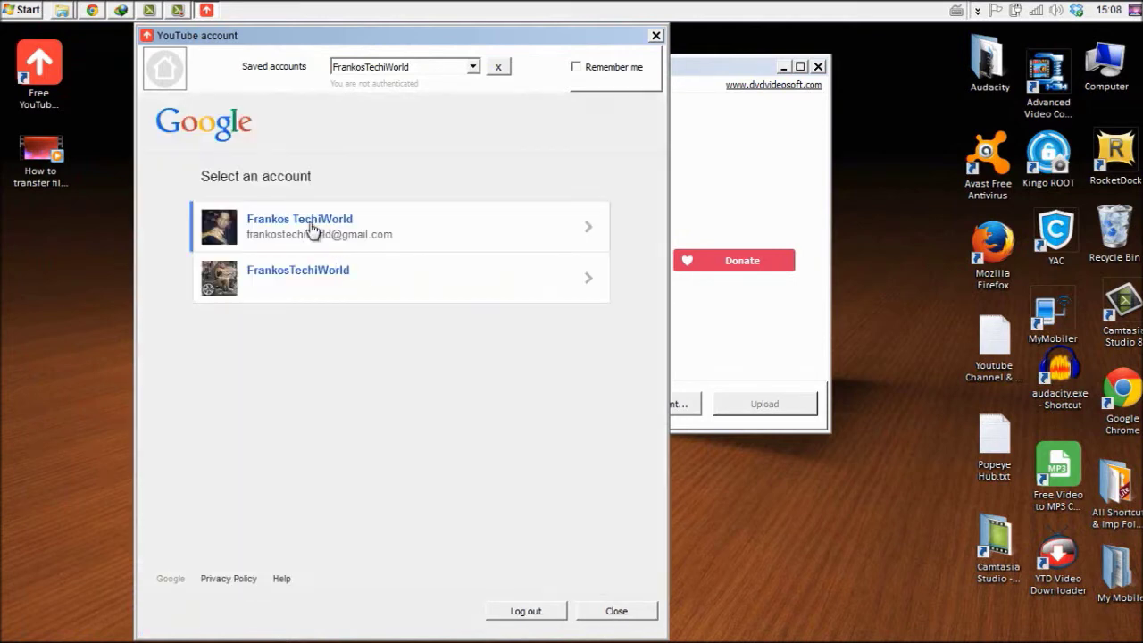
left_click(295, 279)
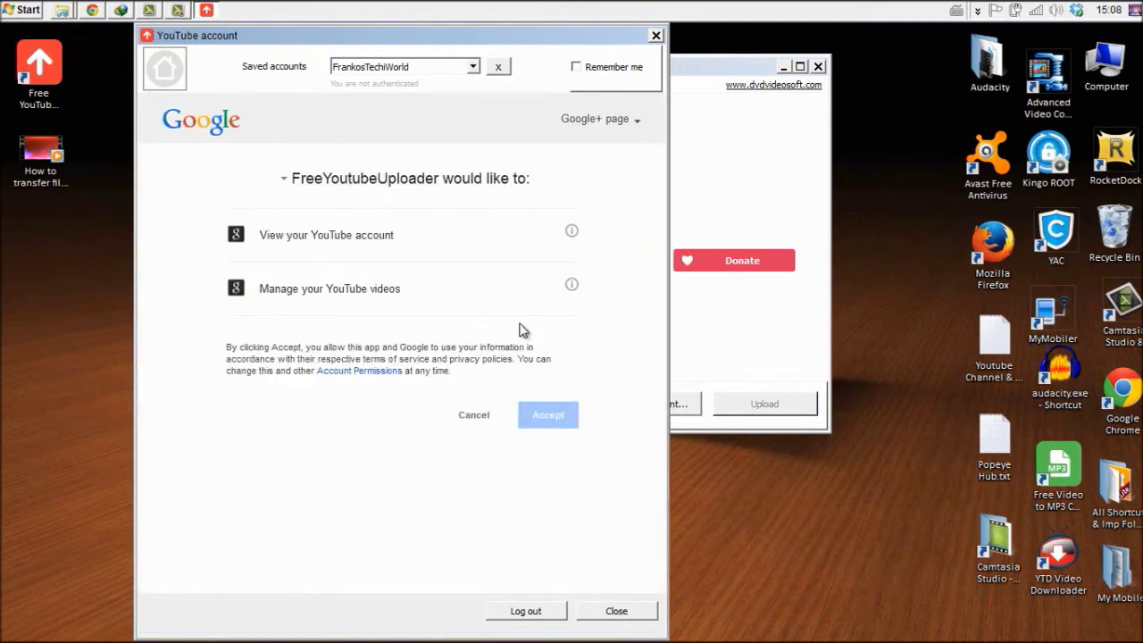
left_click(547, 420)
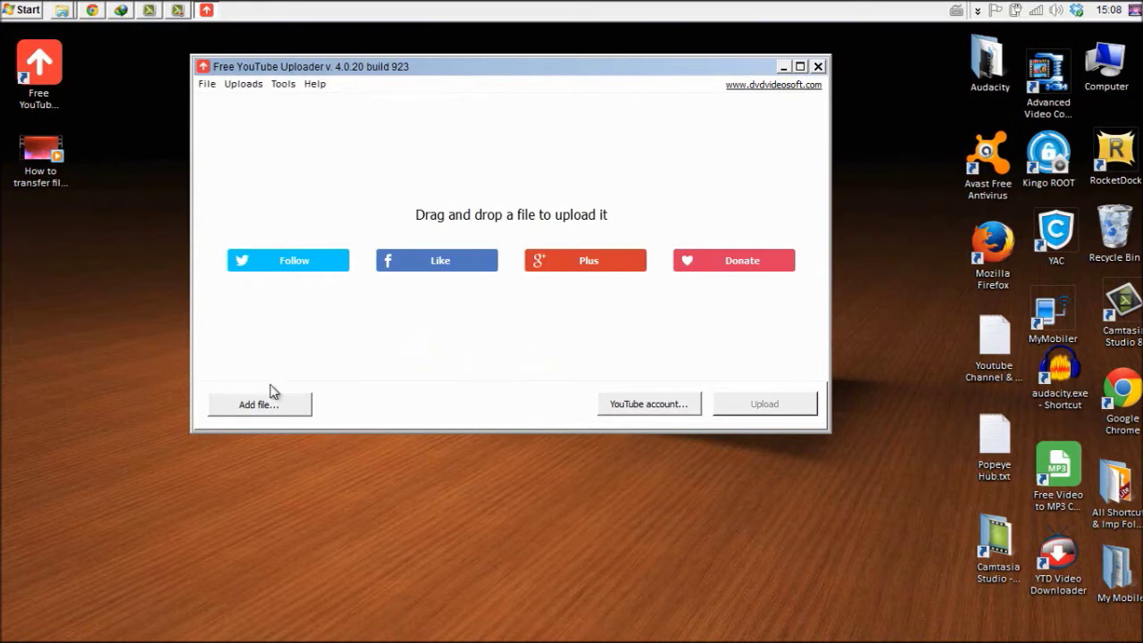
Add the desktop 'How to transfer files...' video to the upload list and view its details
left_click(259, 411)
left_click_drag(492, 95, 624, 94)
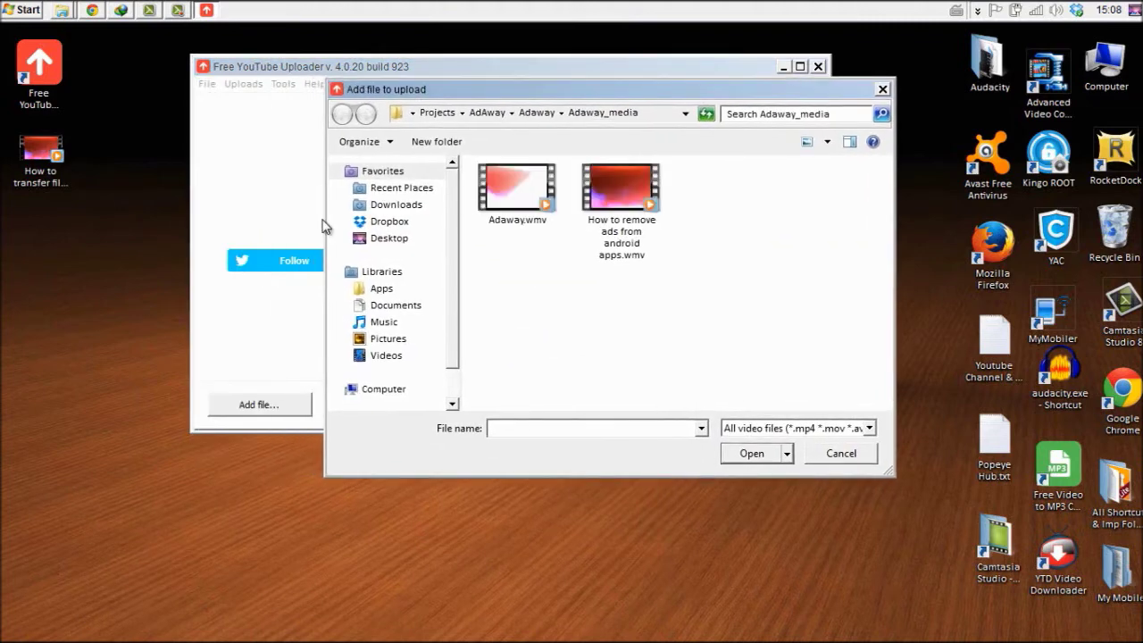
left_click(390, 240)
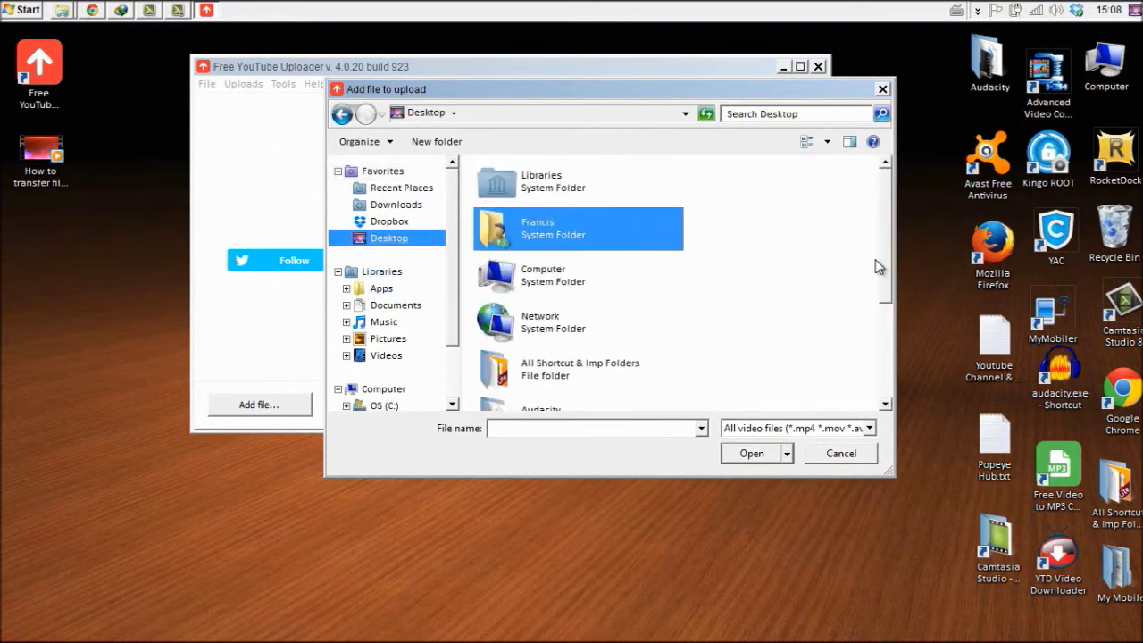
left_click_drag(882, 264, 897, 364)
left_click(531, 387)
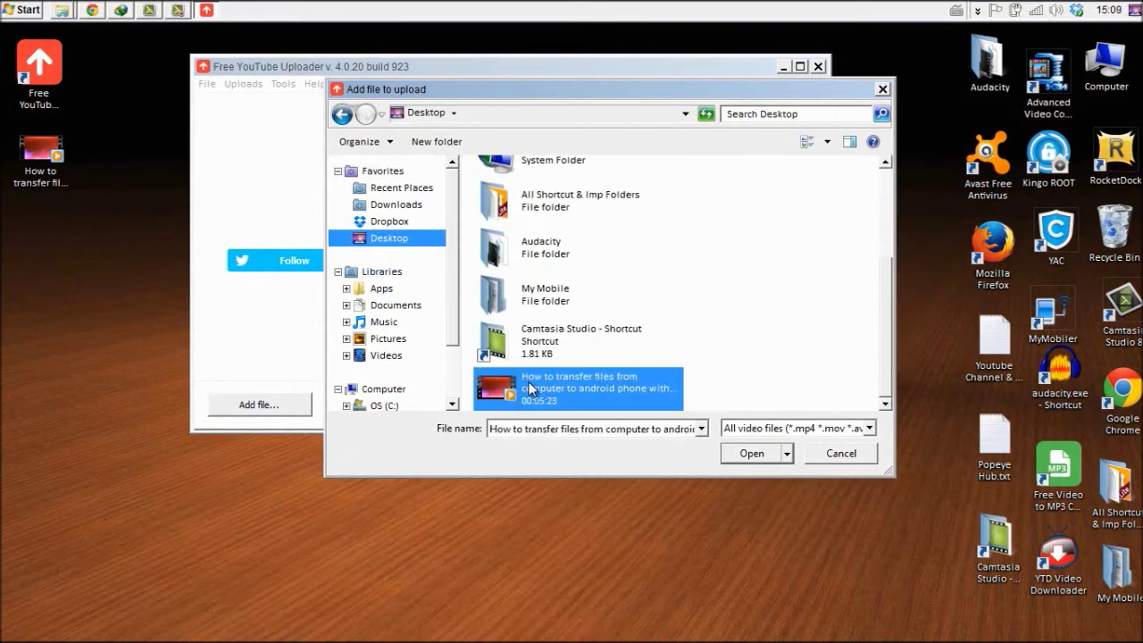
left_click(742, 454)
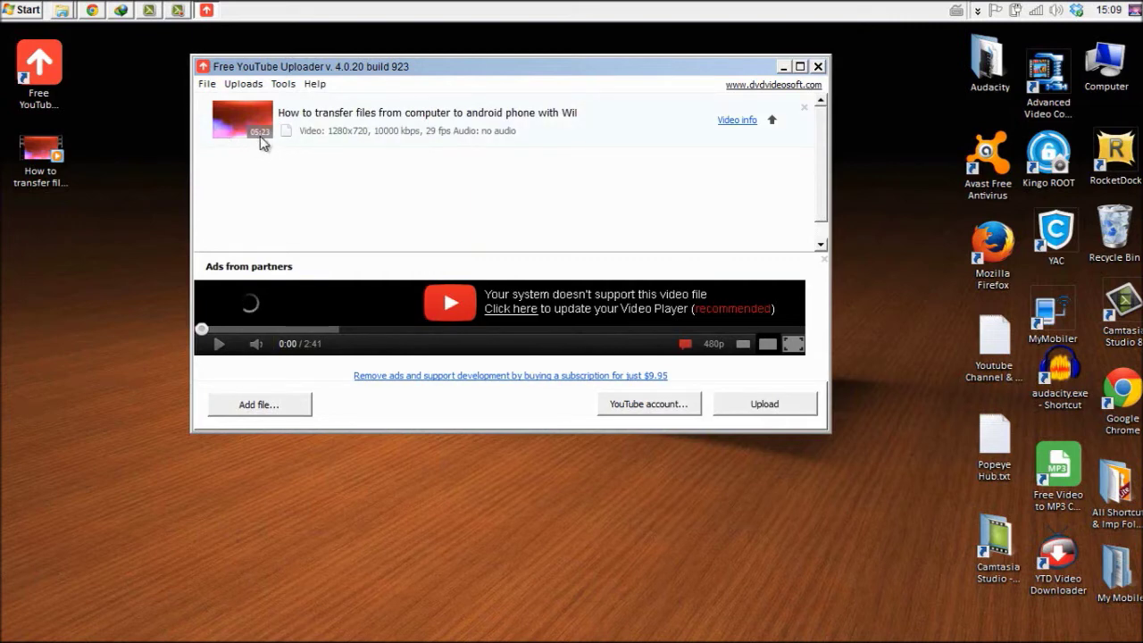
left_click(739, 126)
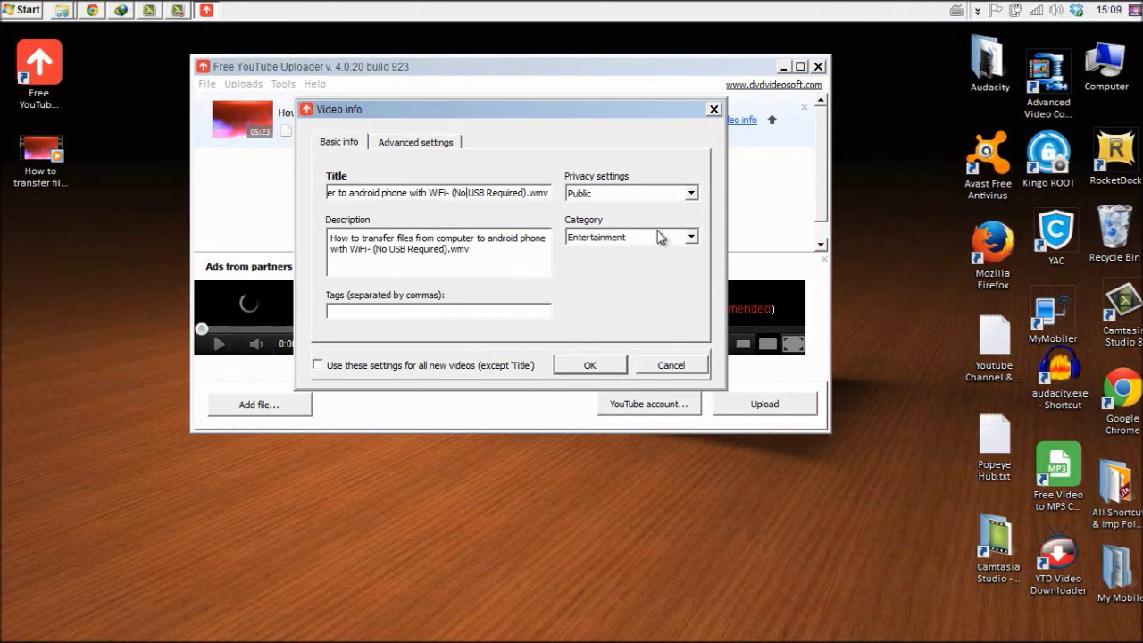
Confirm the Video info, upload the video to YouTube, and remove the finished entry
left_click(584, 364)
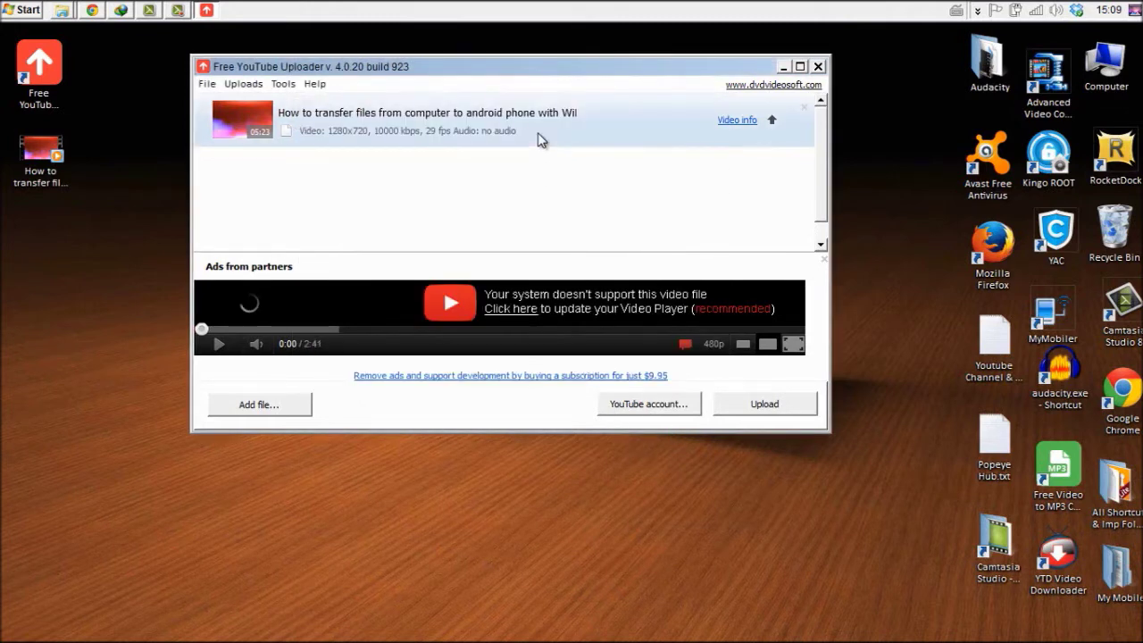
left_click(755, 407)
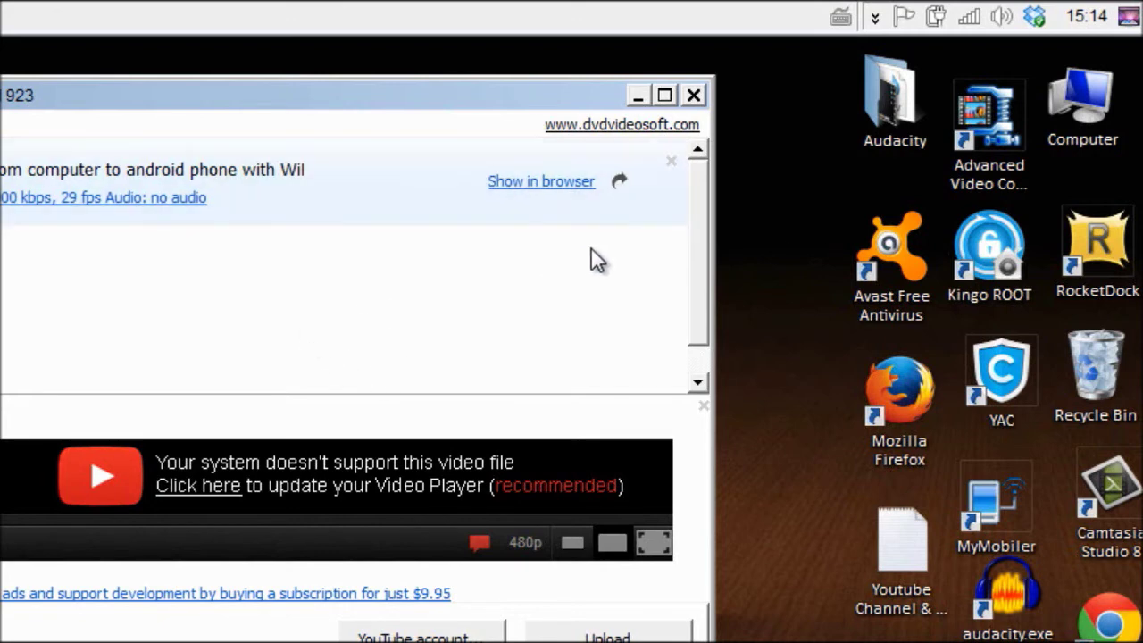
left_click(671, 161)
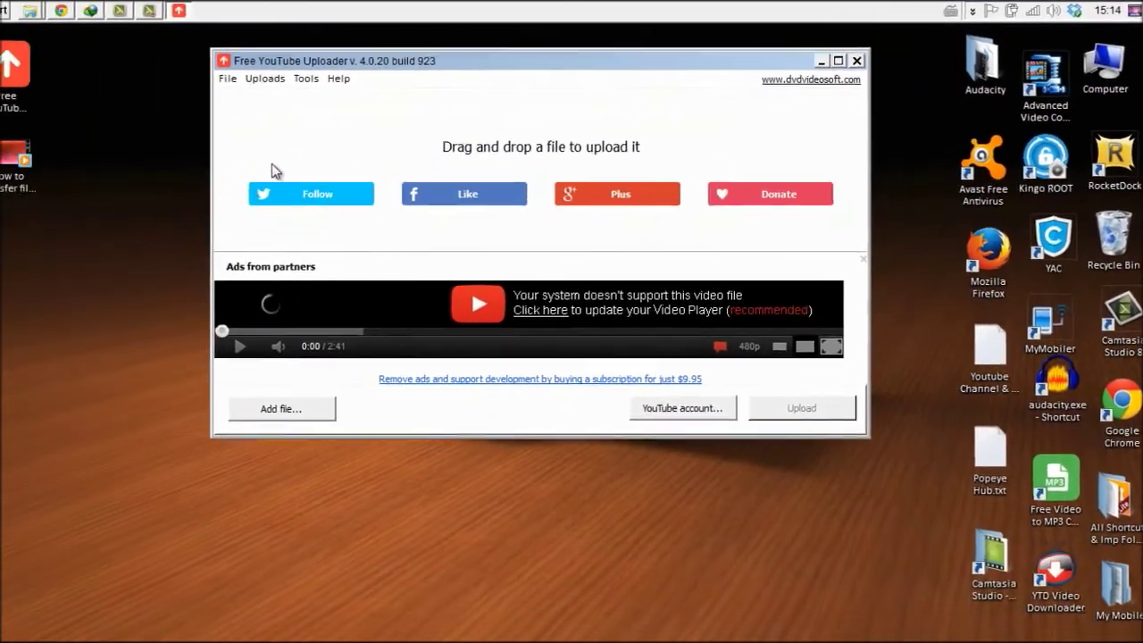
Check and close the YouTube account window, quit the uploader, and restore Chrome
left_click(704, 402)
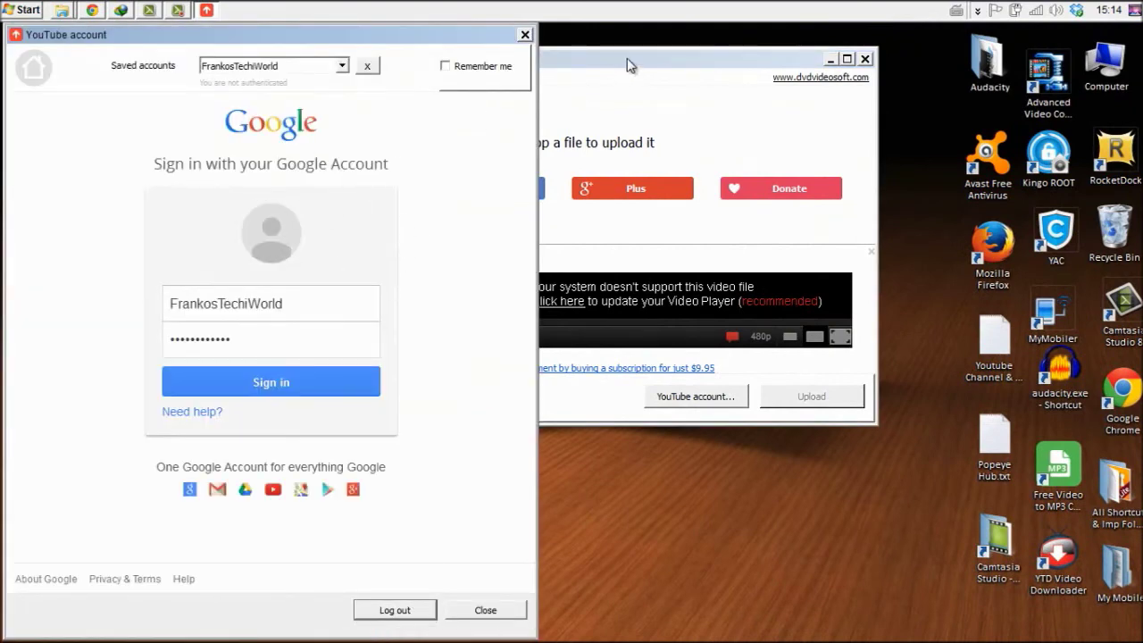
left_click(526, 35)
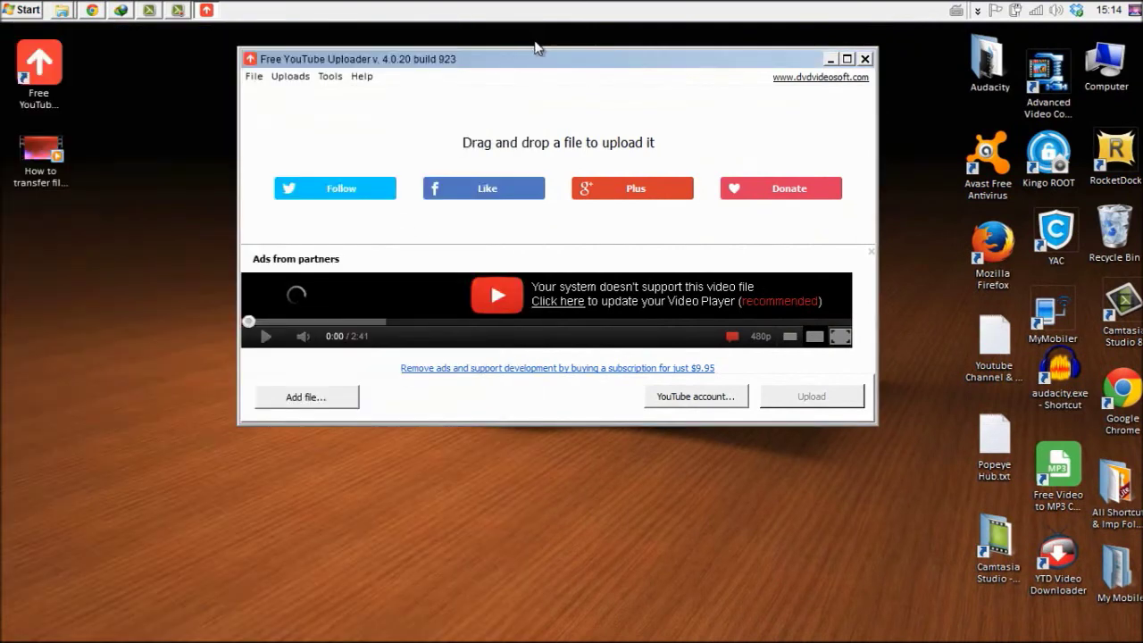
left_click(864, 59)
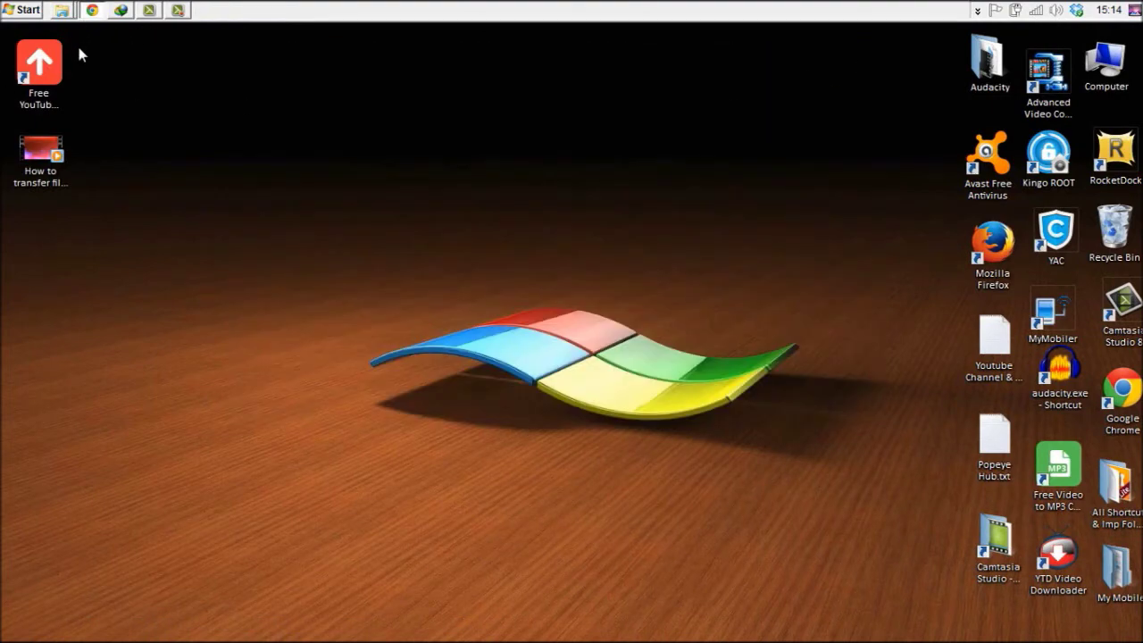
mouse_move(92, 10)
left_click(102, 51)
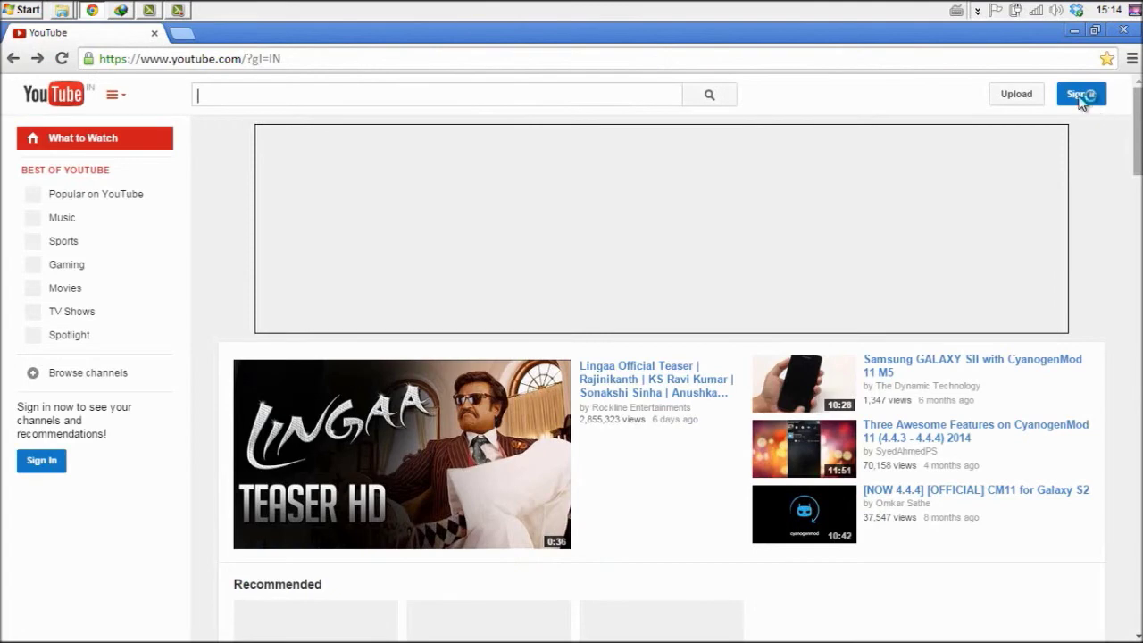
left_click(1088, 96)
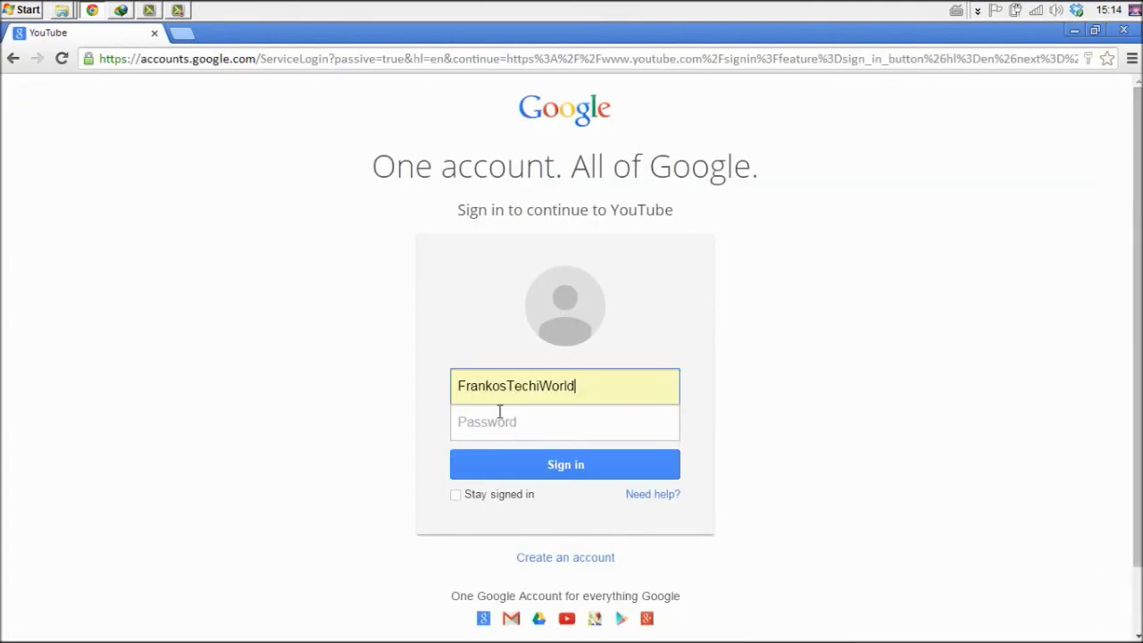
left_click(500, 413)
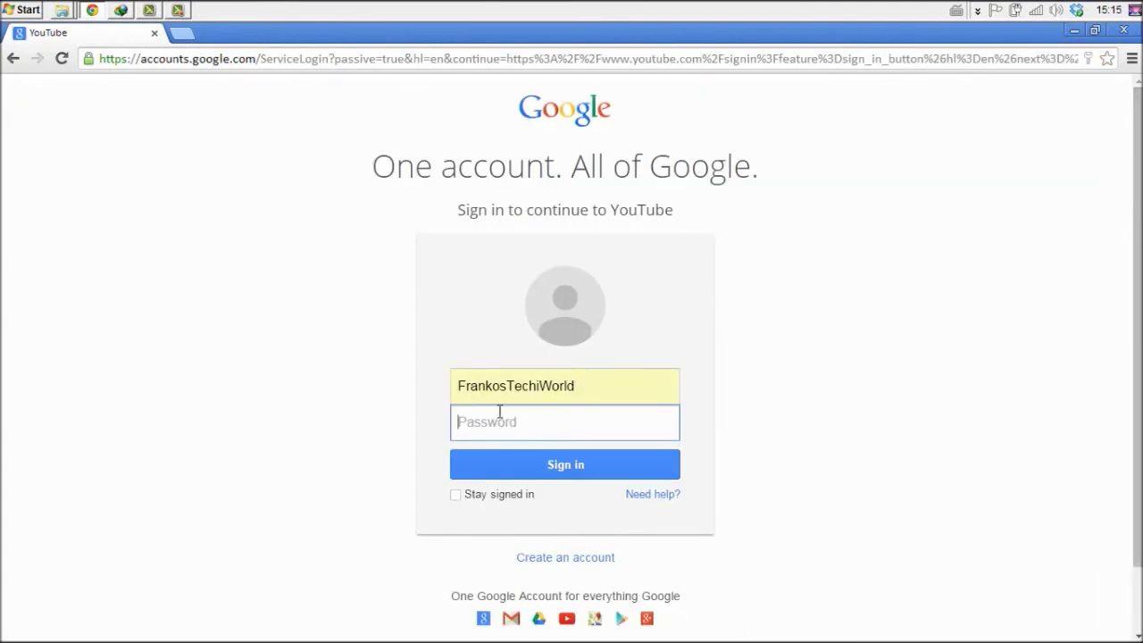
type("•")
type("•••")
left_click(555, 462)
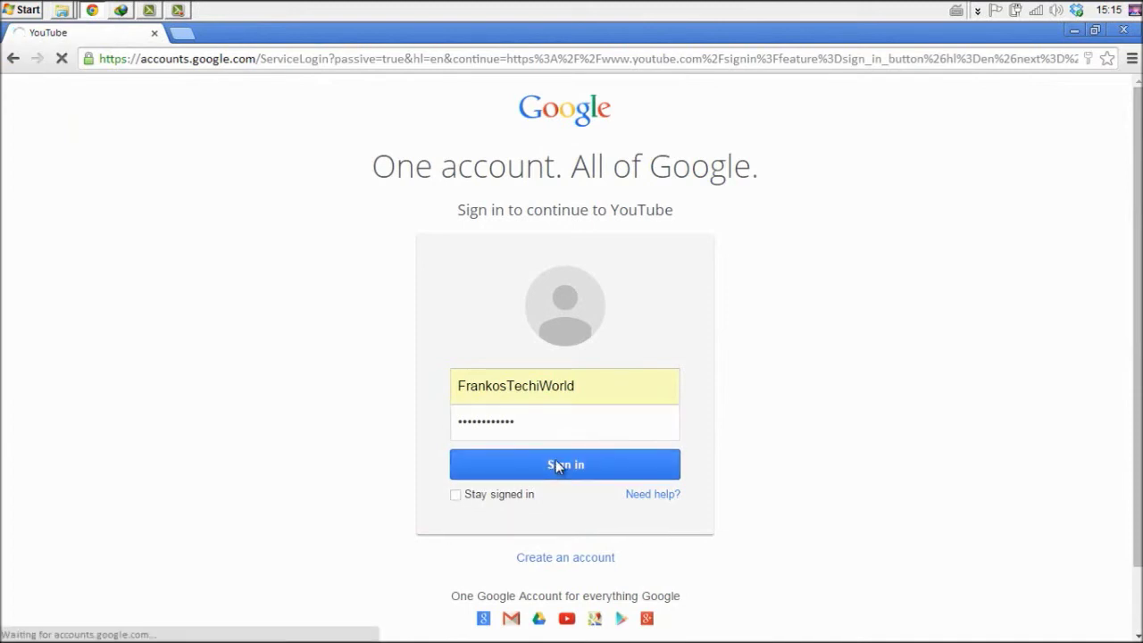
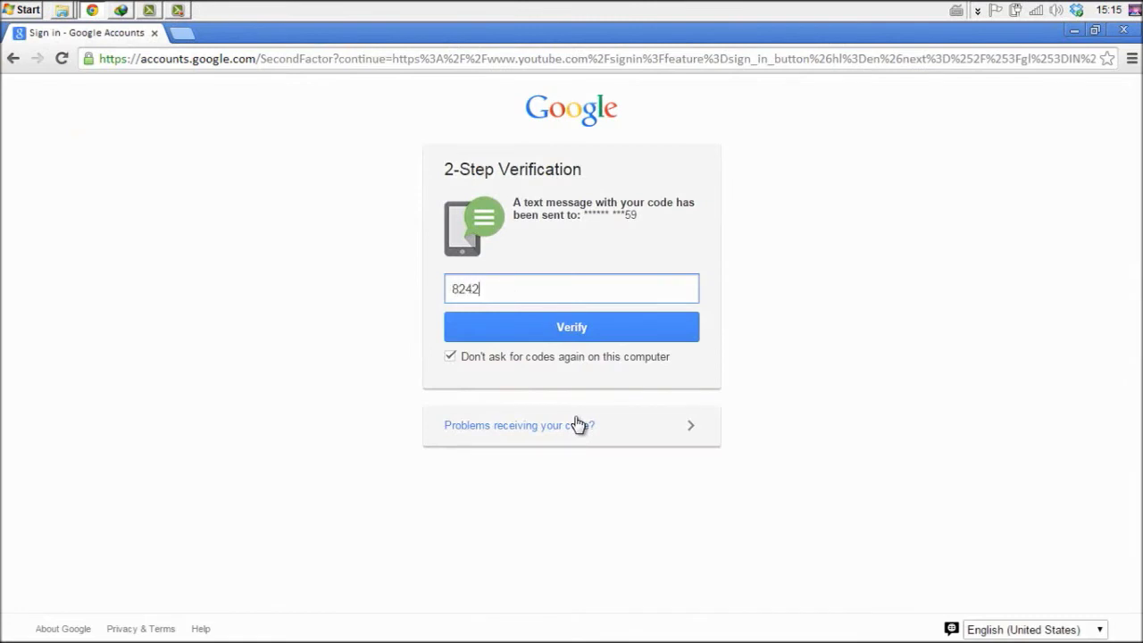
left_click(587, 328)
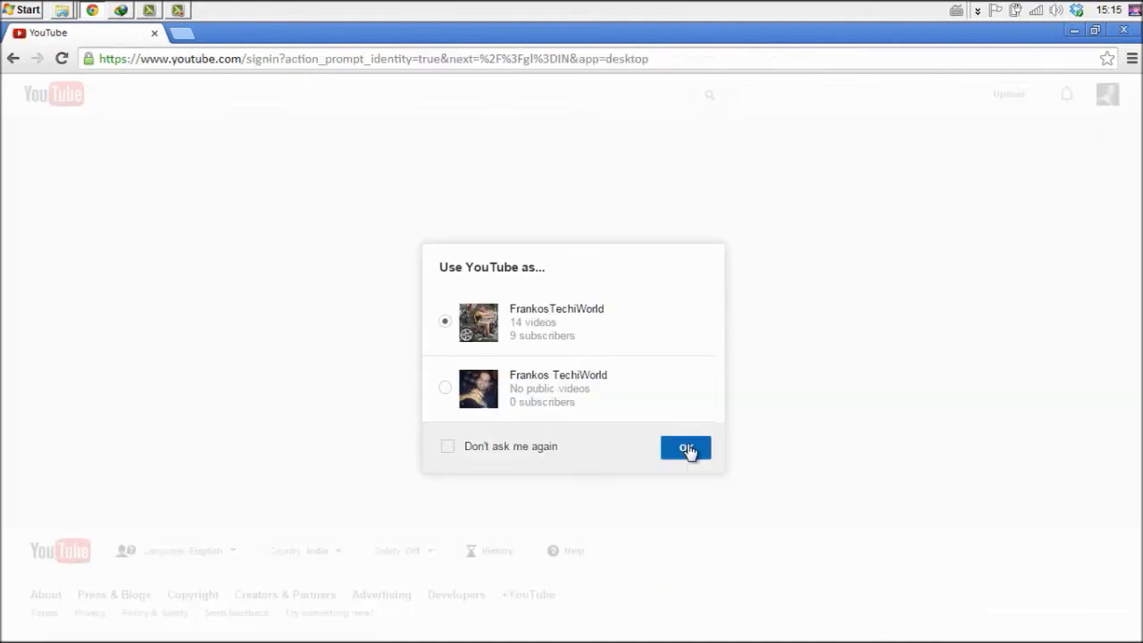
left_click(684, 449)
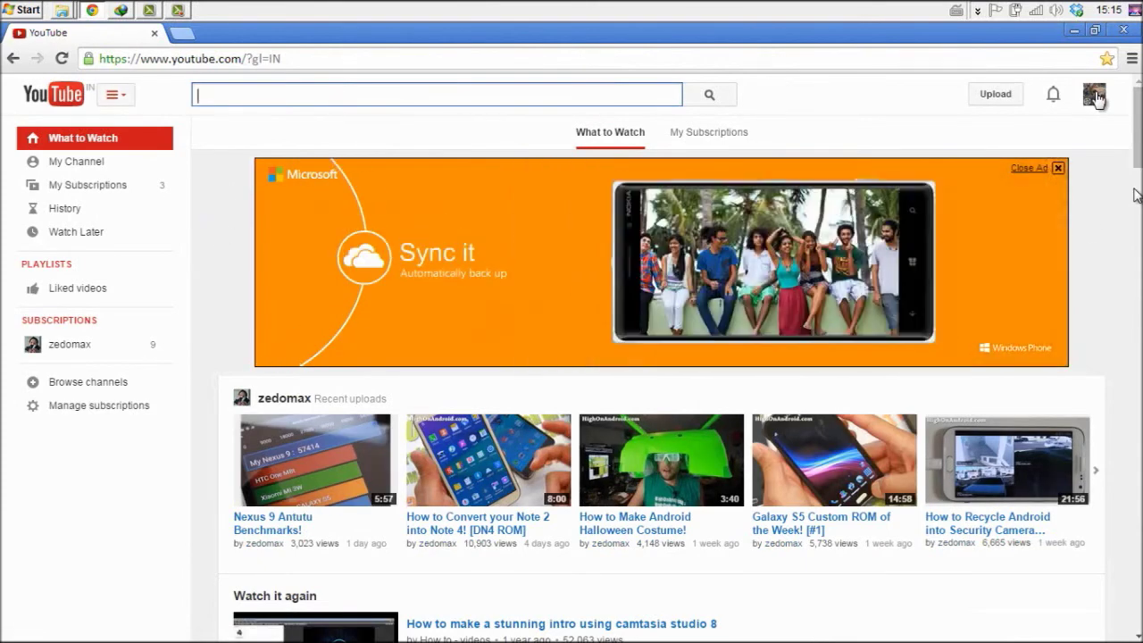
Go to Creator Studio via the avatar menu and open the uploaded transfer-files video
left_click(1096, 96)
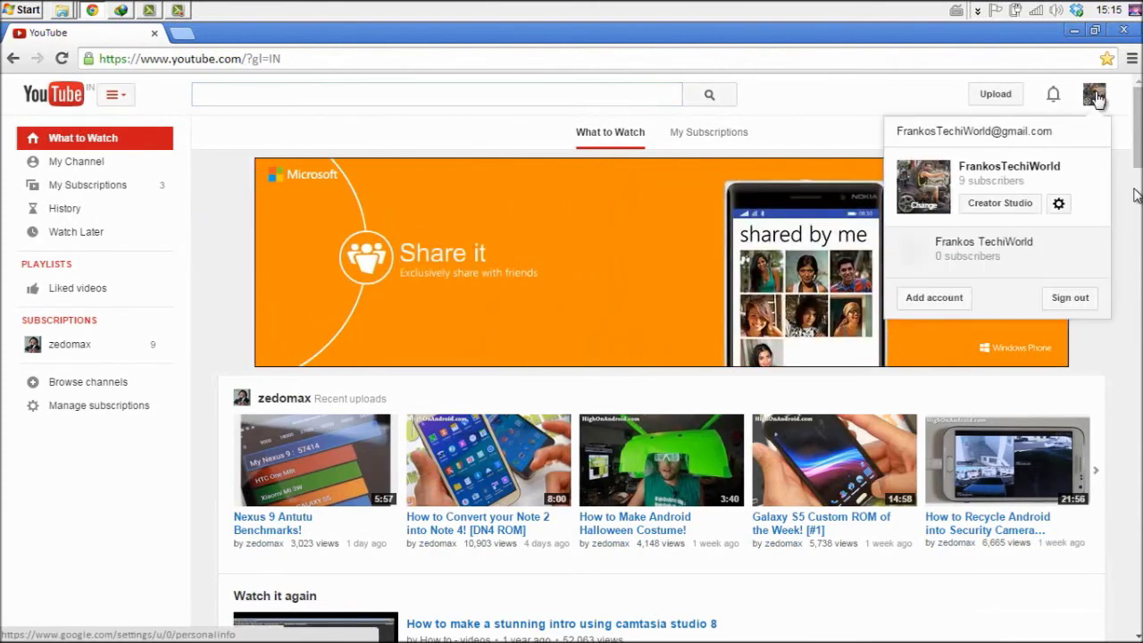
left_click(1000, 204)
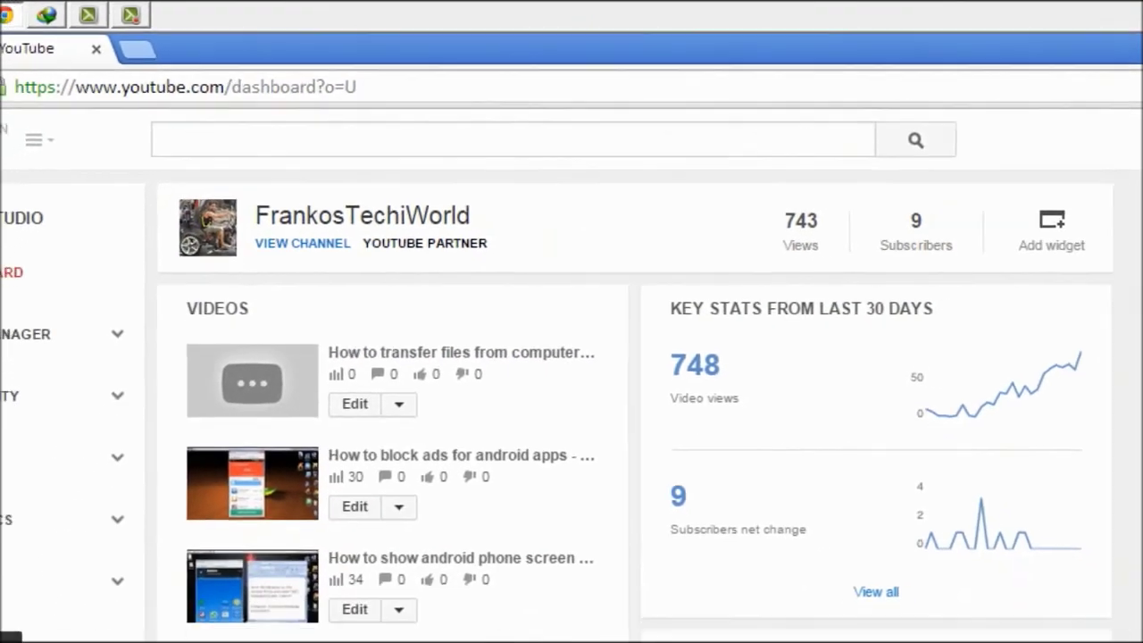
scroll(572, 357, "down", 2)
scroll(572, 357, "down", 2)
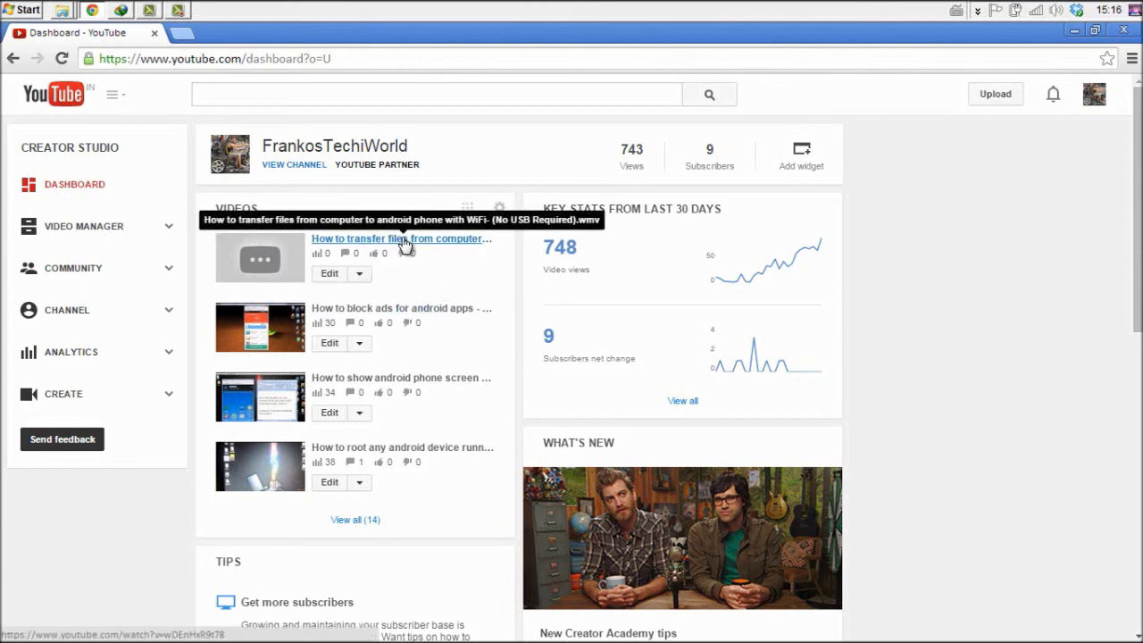
left_click(404, 243)
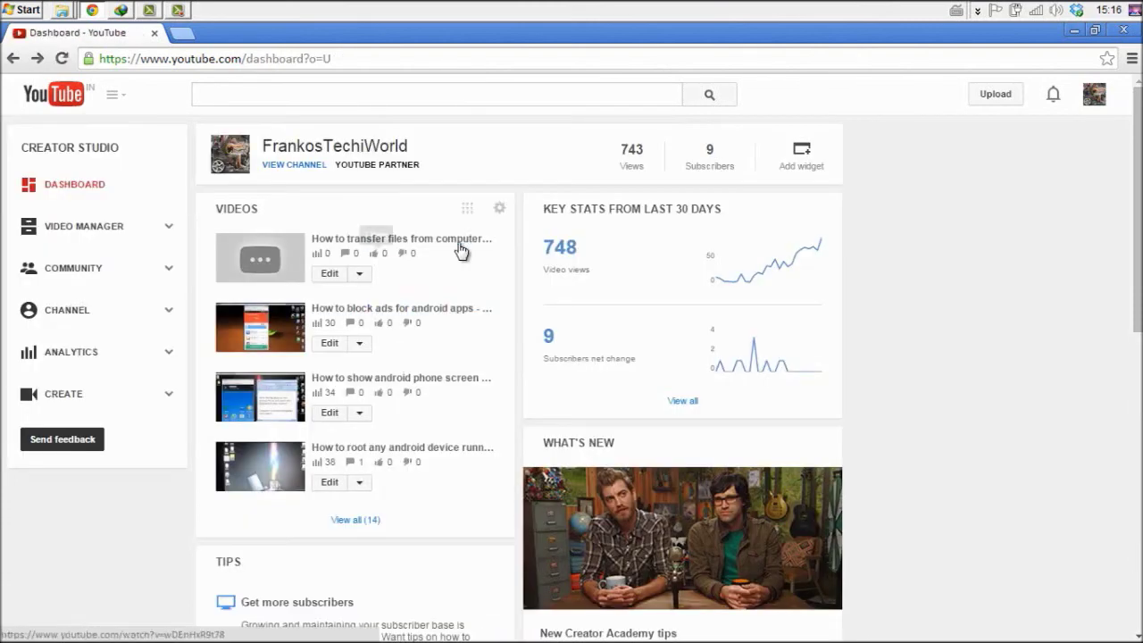
Open the transfer-files video's edit page and check its title and description fields
left_click(331, 275)
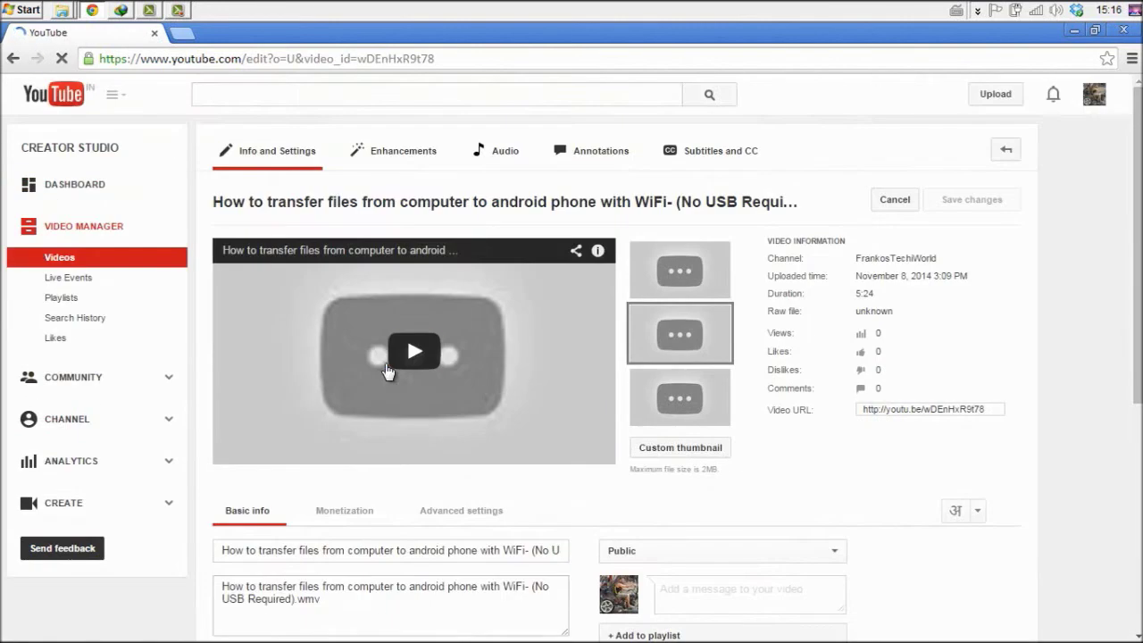
scroll(393, 384, "down", 3)
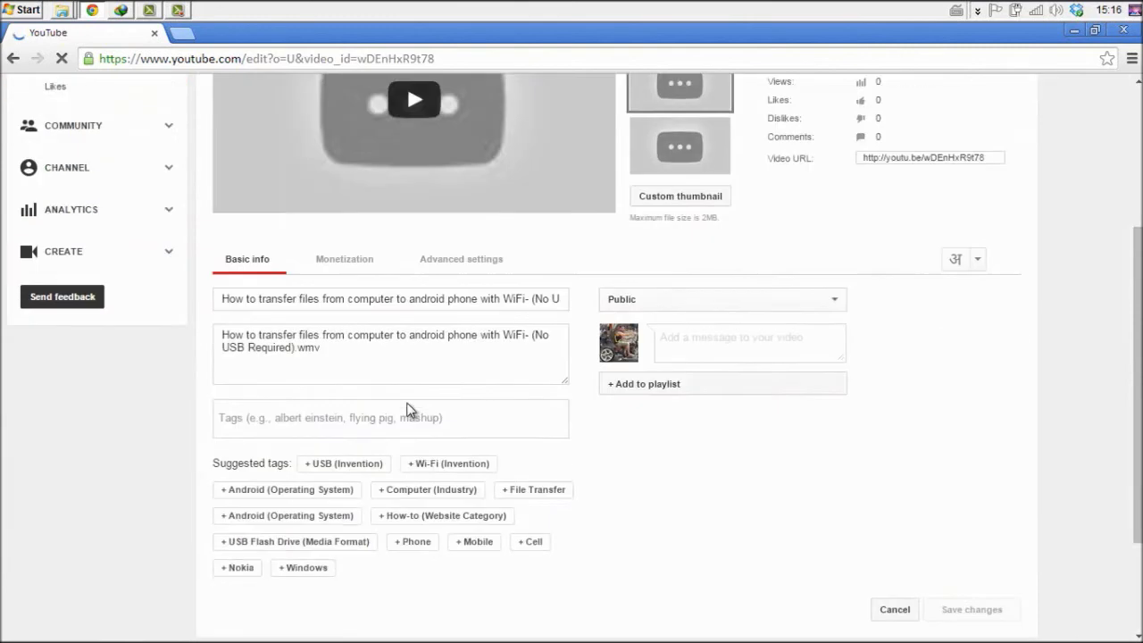
scroll(408, 408, "up", 1)
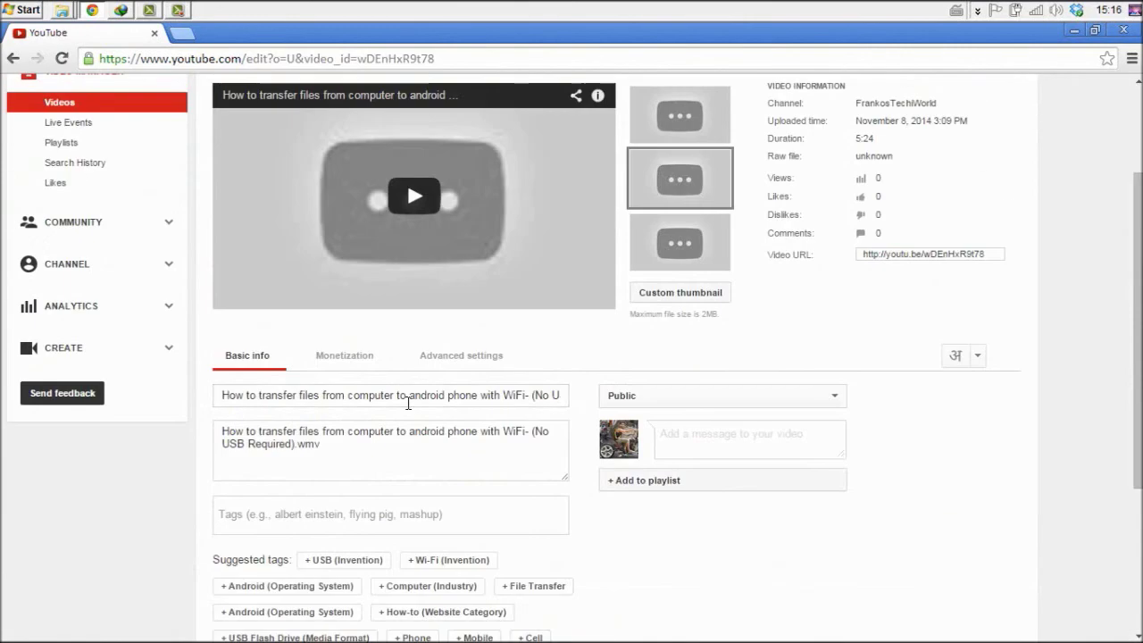
left_click(223, 396)
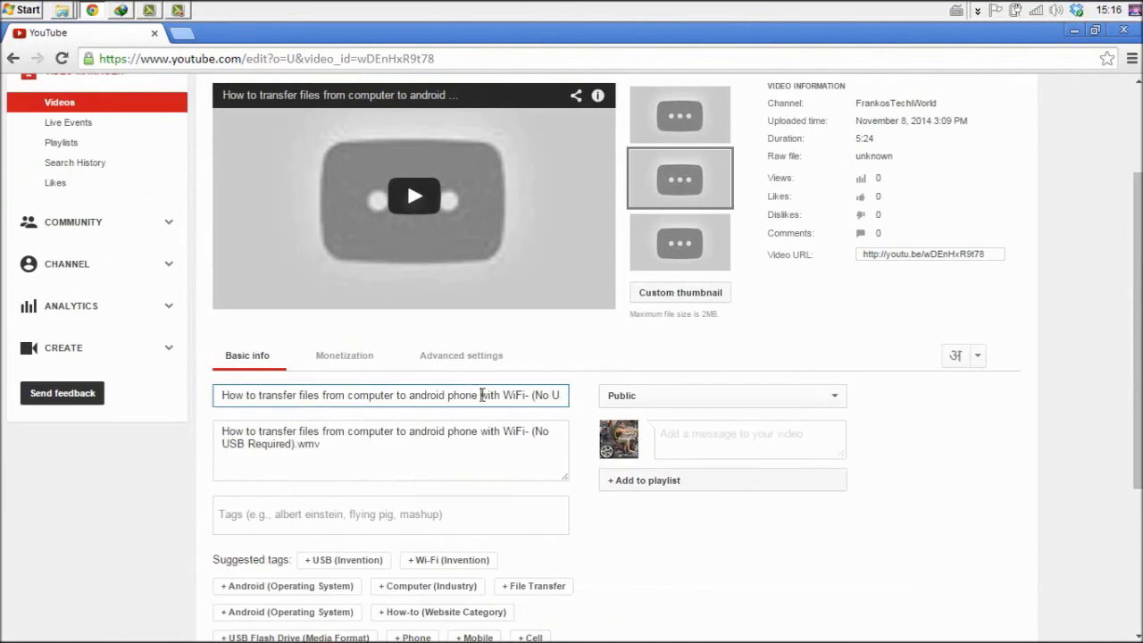
key("Right")
key("Right")
key("Right")
key("Right")
key("Right")
key("Right")
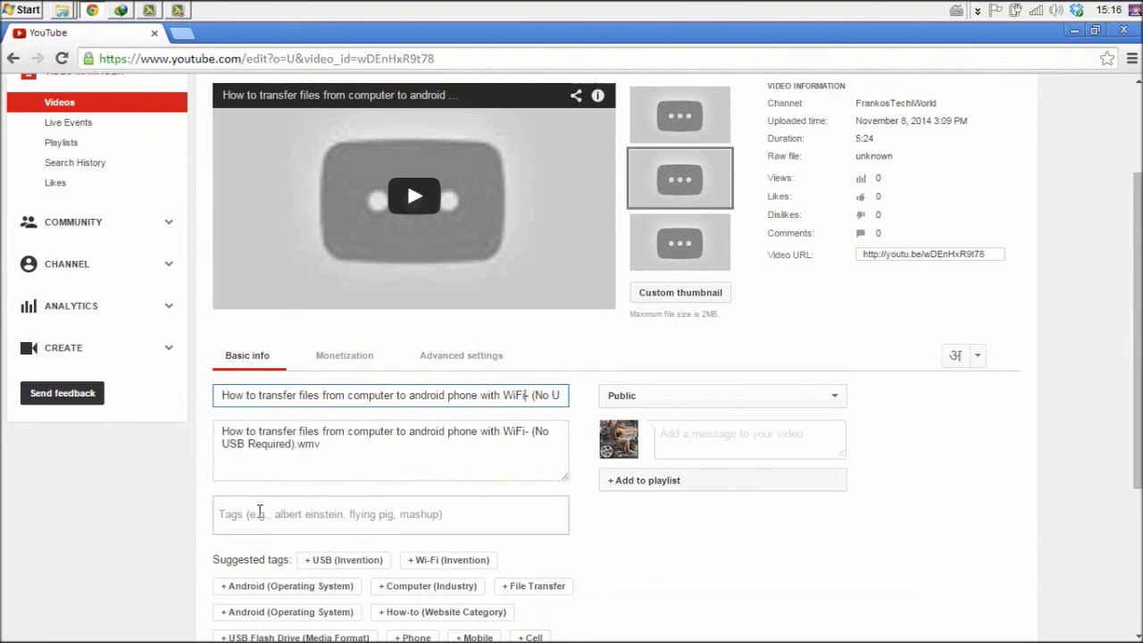
left_click(218, 438)
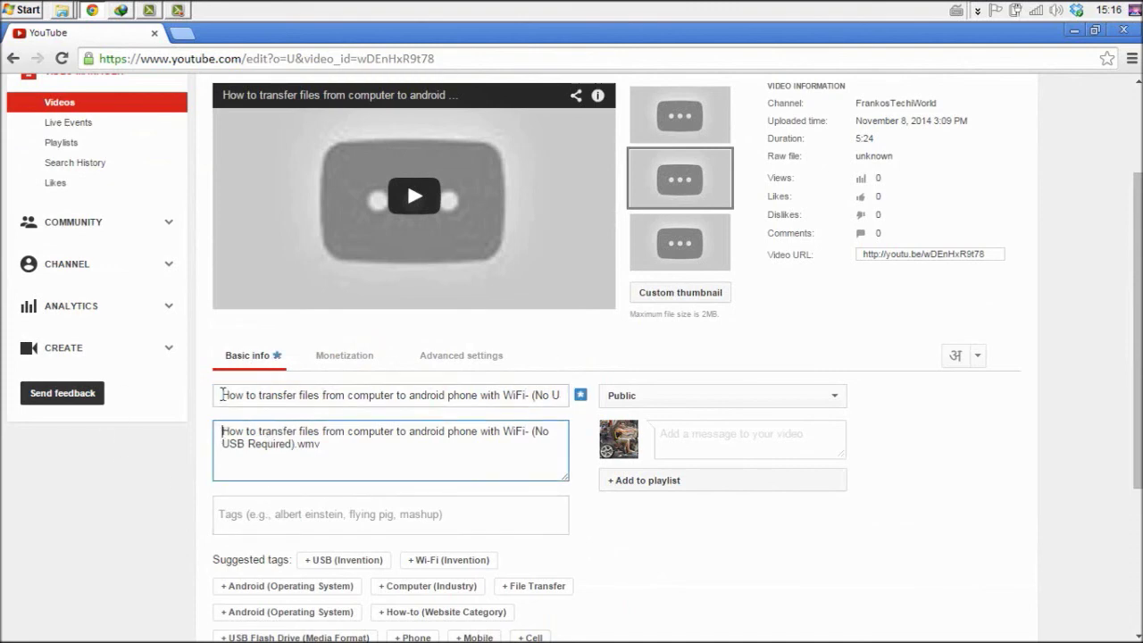
key("shift+Tab")
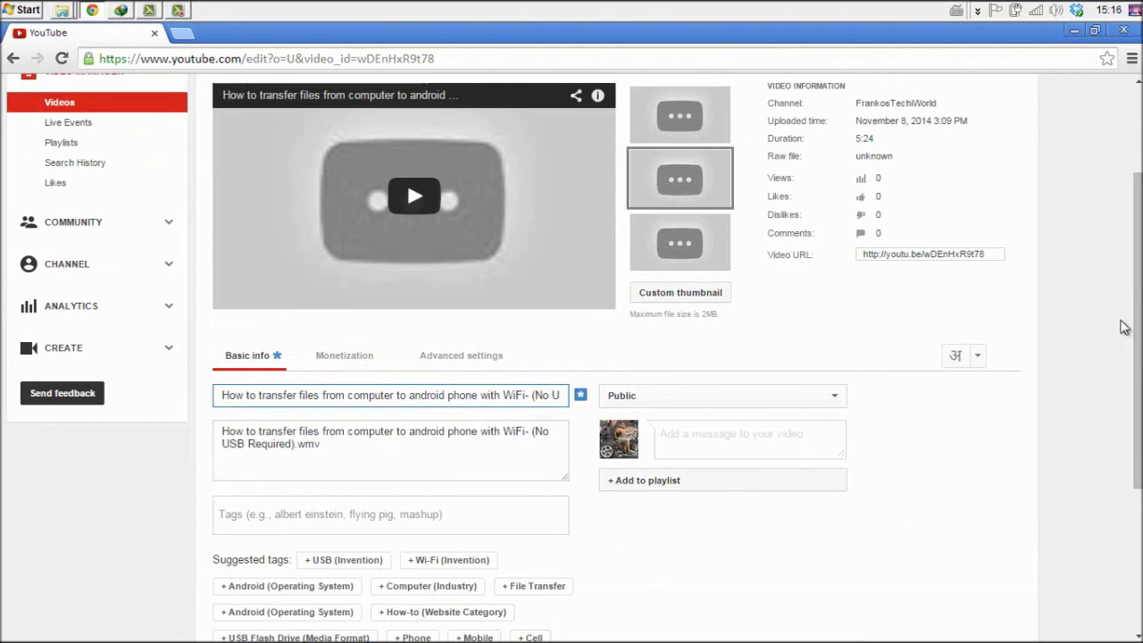
Scroll through the rest of the edit page, then minimise the browser to the desktop
left_click_drag(1136, 332, 1123, 328)
scroll(1124, 328, "down", 3)
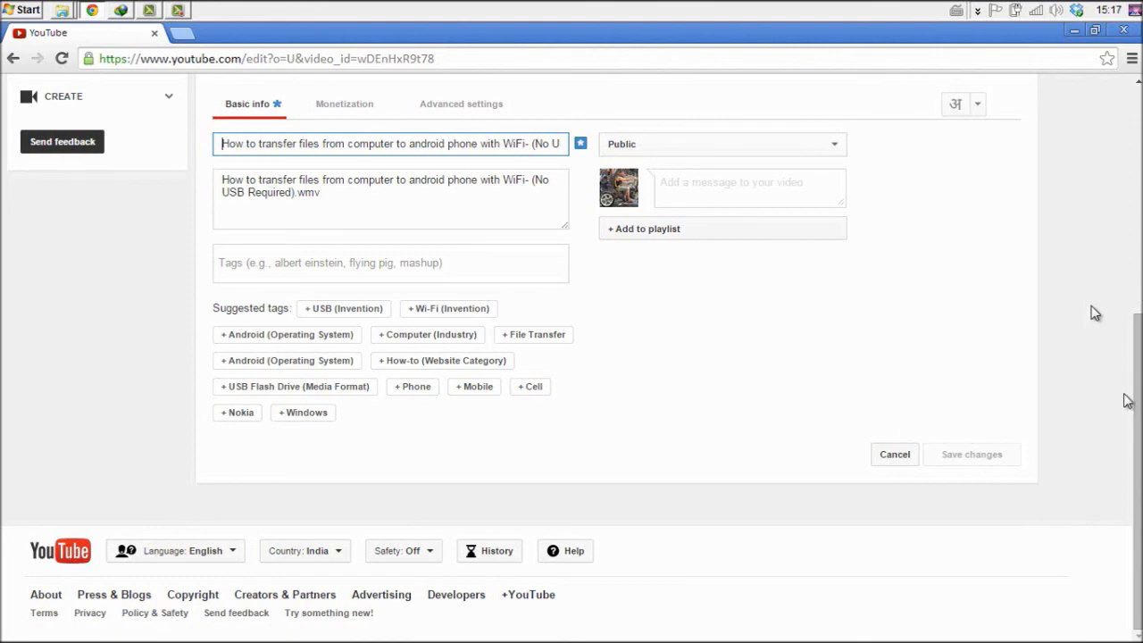
scroll(1096, 371, "up", 2)
scroll(1095, 370, "up", 2)
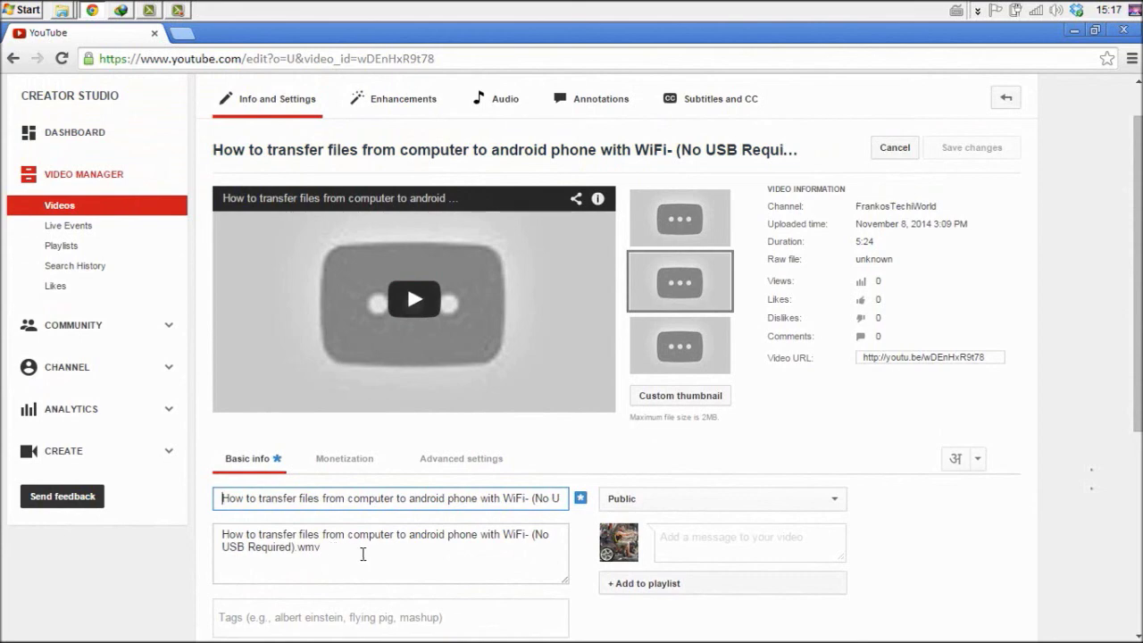
scroll(1035, 209, "up", 1)
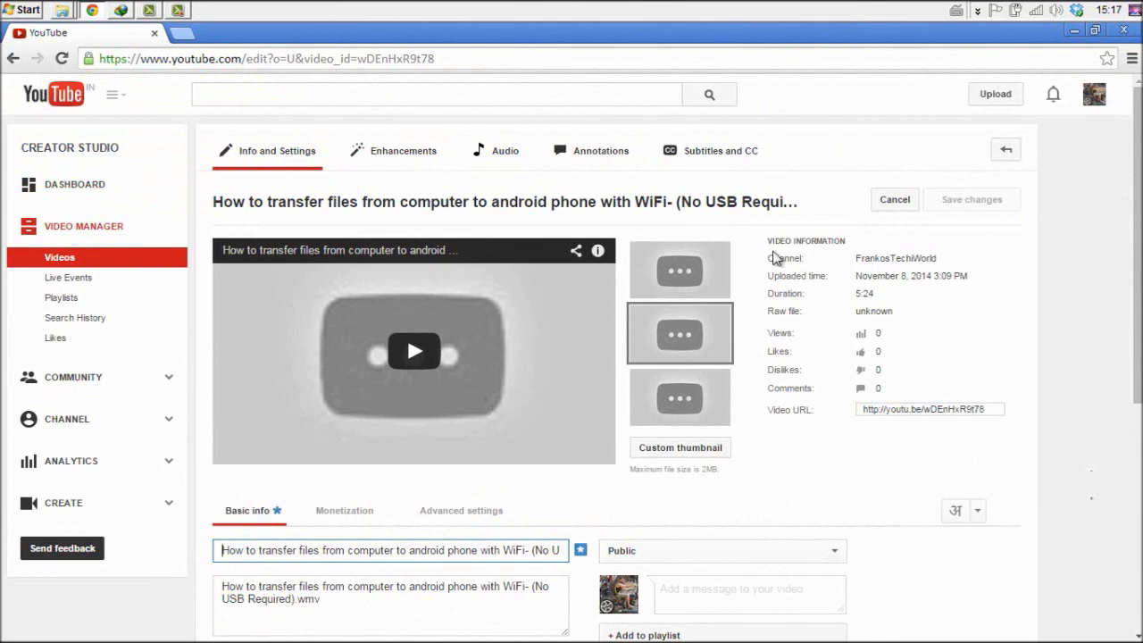
left_click(1139, 11)
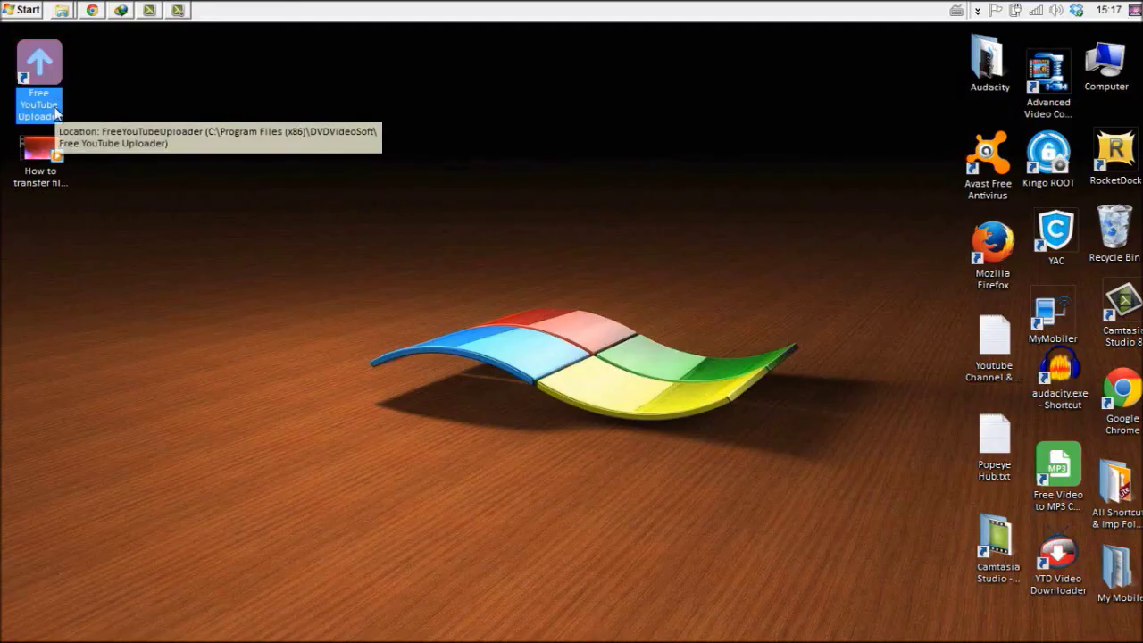